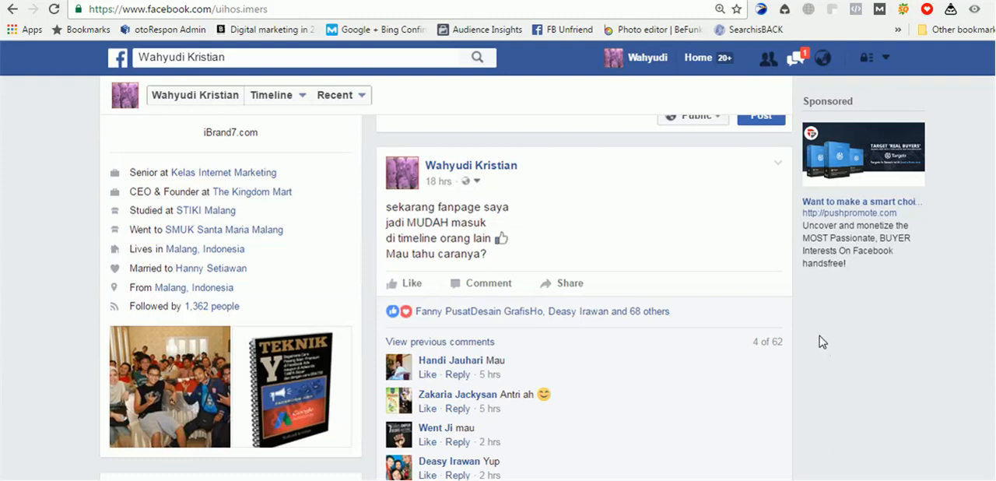
scroll(821, 341, up, 5)
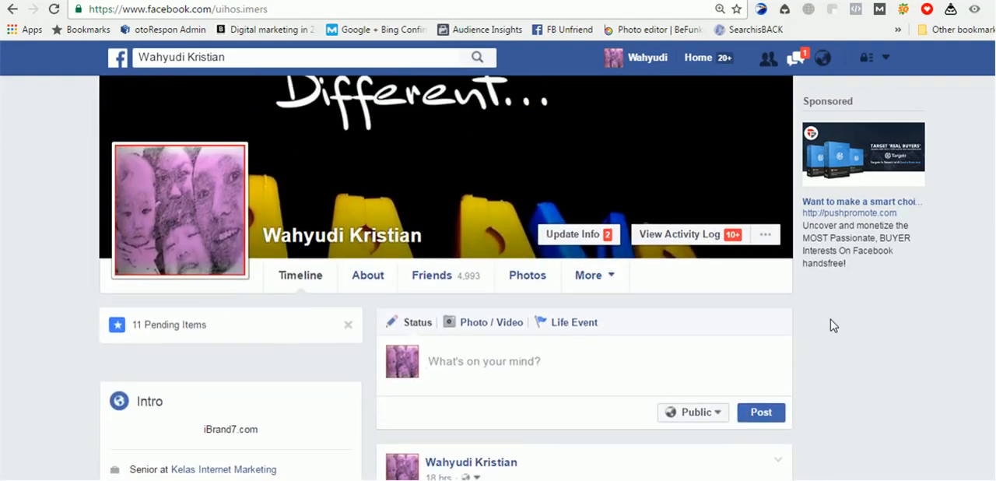
scroll(830, 325, down, 2)
scroll(830, 325, up, 3)
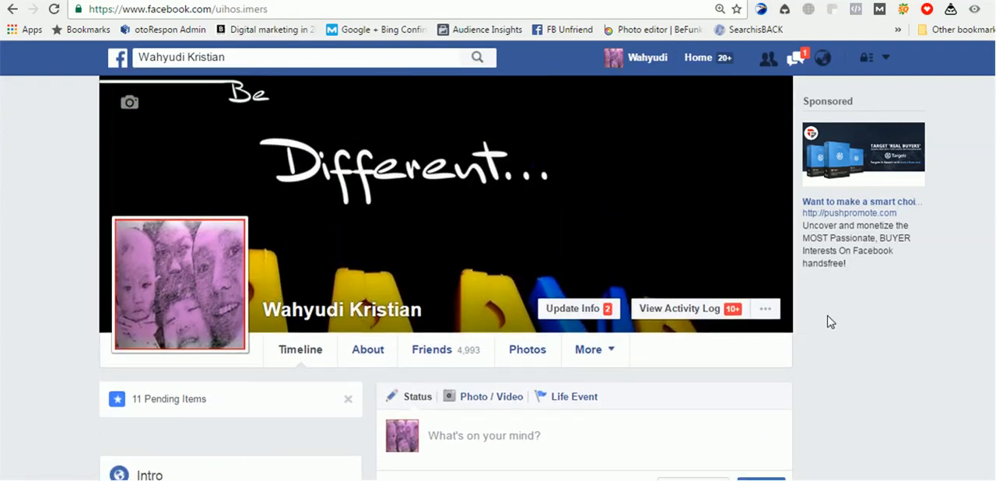
scroll(829, 320, down, 1)
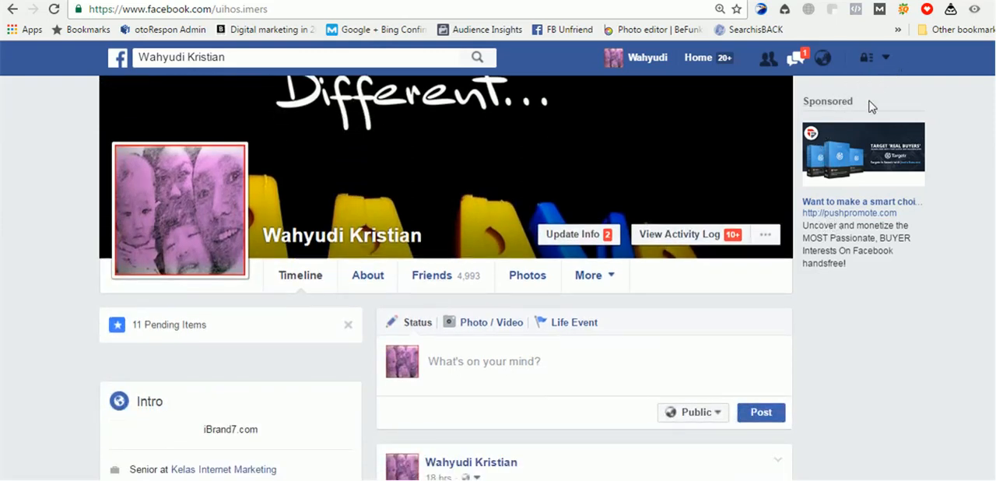
- Start creating a new Facebook Page and look through the available page types
click(885, 58)
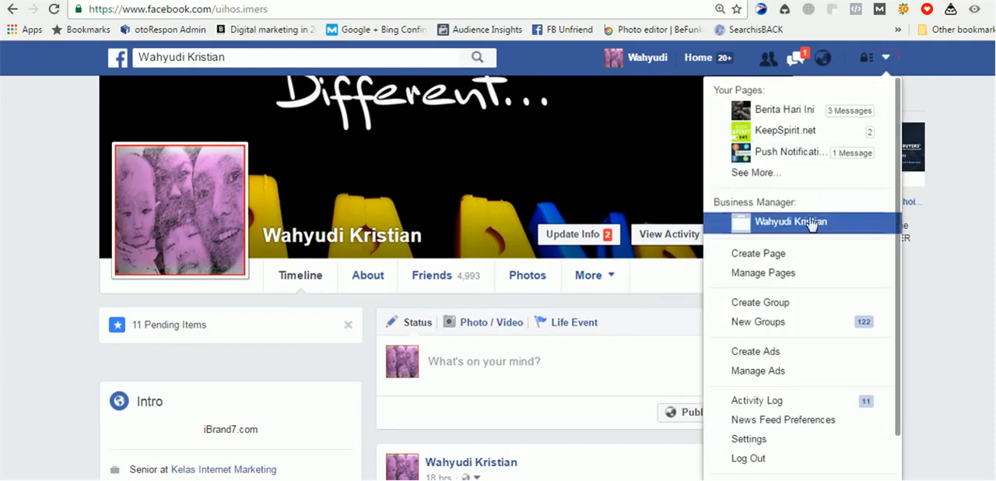
click(739, 254)
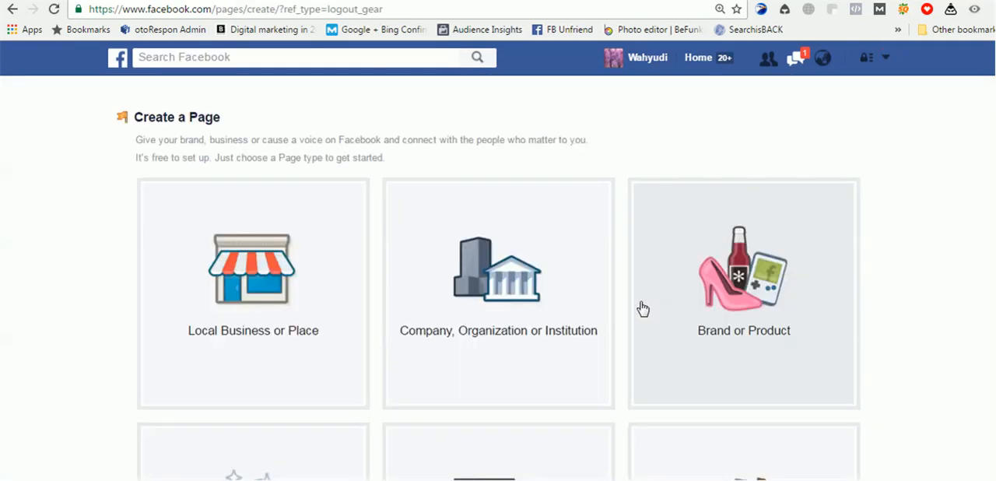
scroll(586, 193, down, 3)
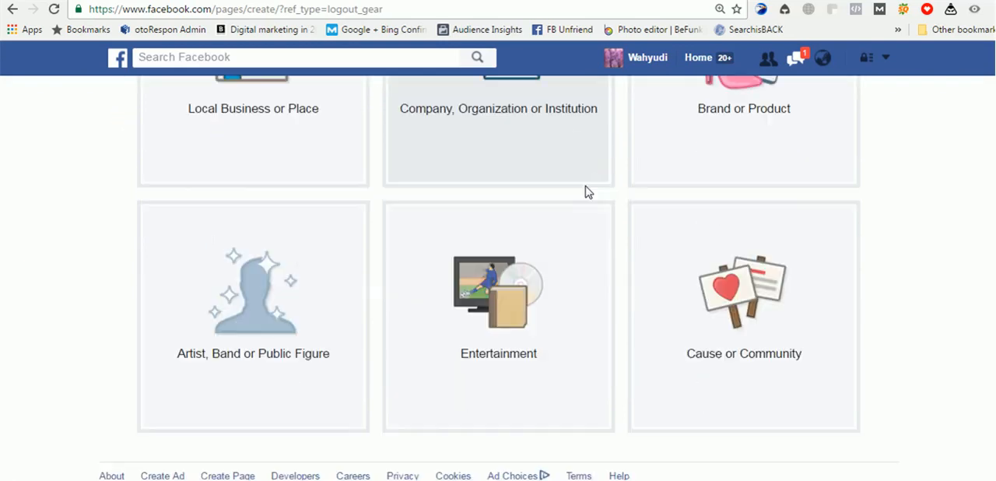
scroll(586, 194, up, 2)
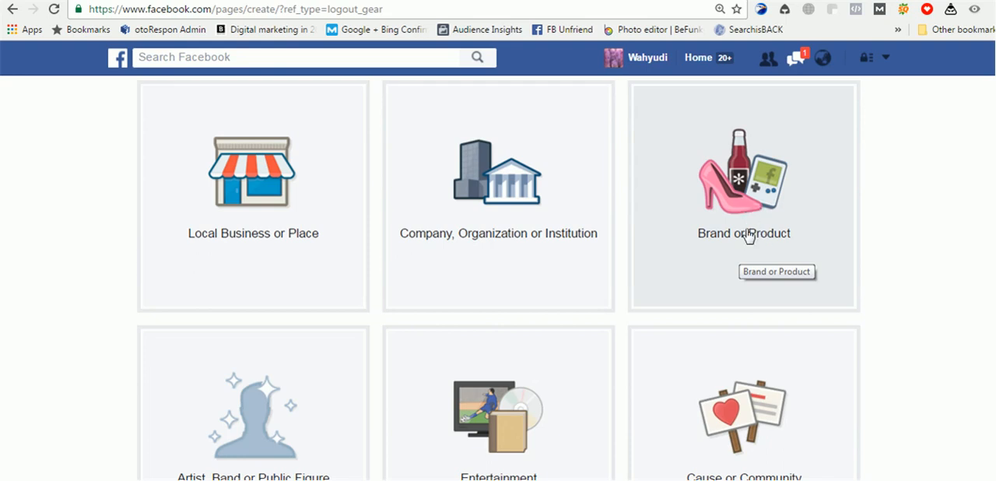
scroll(398, 305, down, 1)
scroll(397, 304, down, 2)
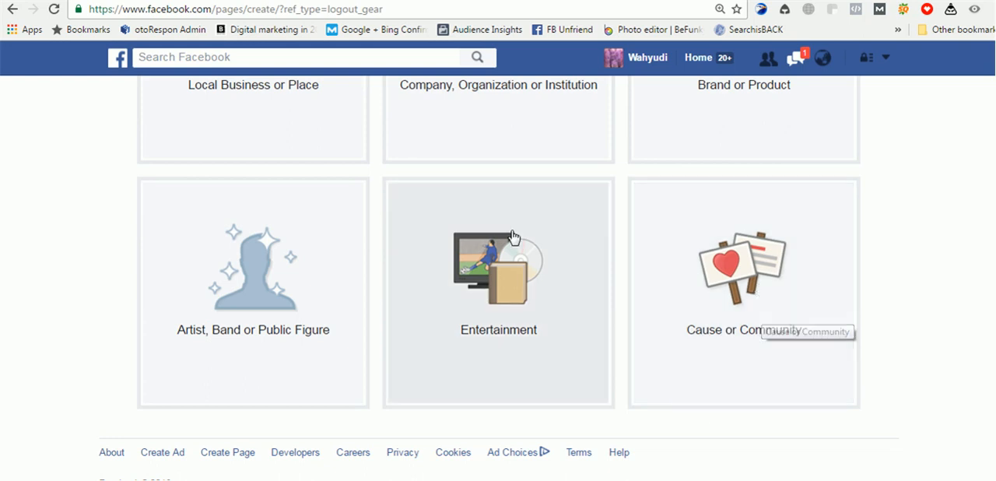
- Choose the Cause or Community page type, name the page "Berita sekarang" and get started with its setup
click(768, 313)
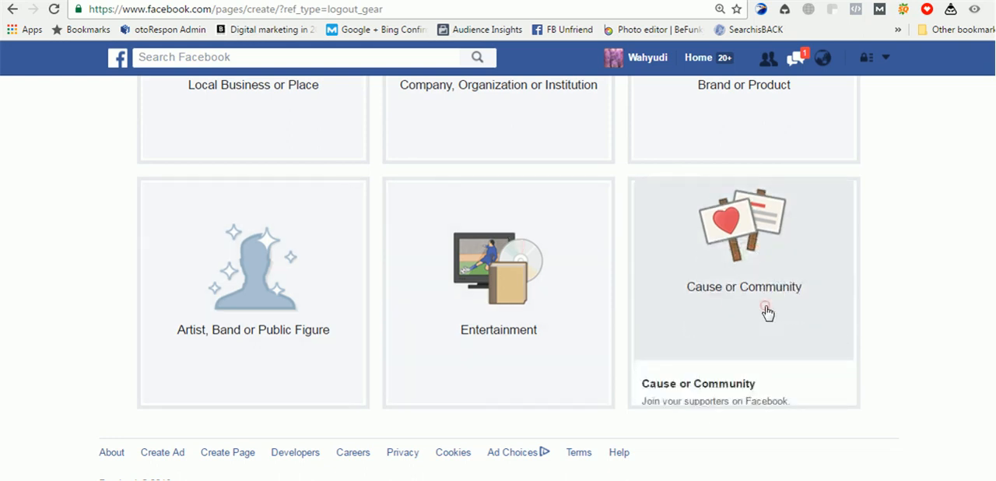
click(748, 235)
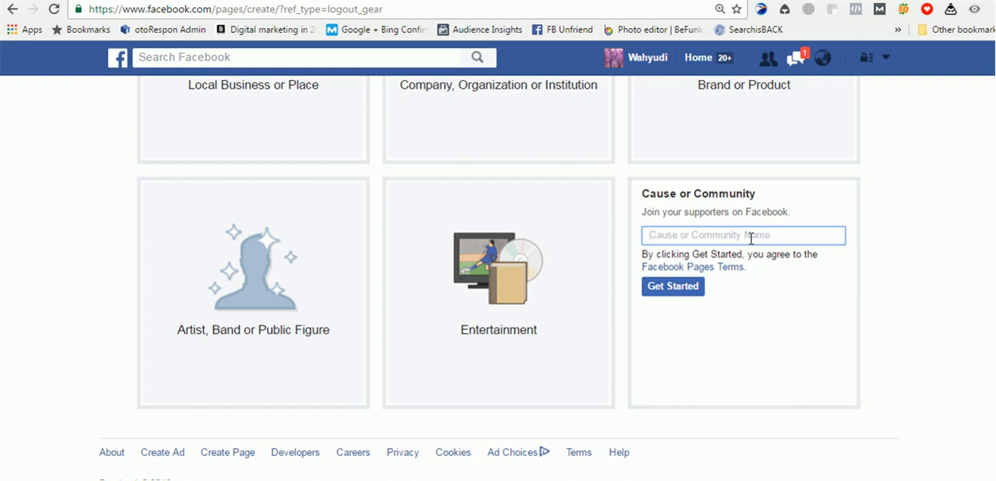
text(berita sekarang)
click(693, 293)
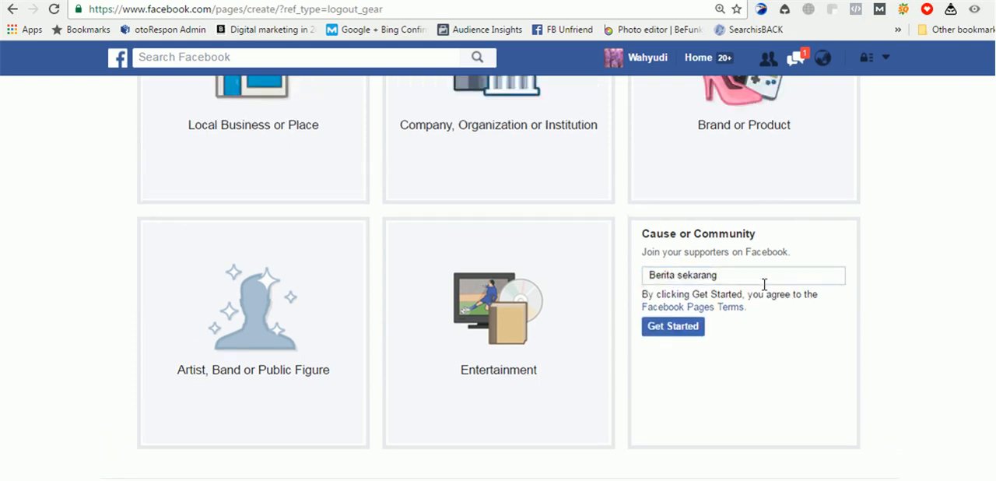
click(672, 333)
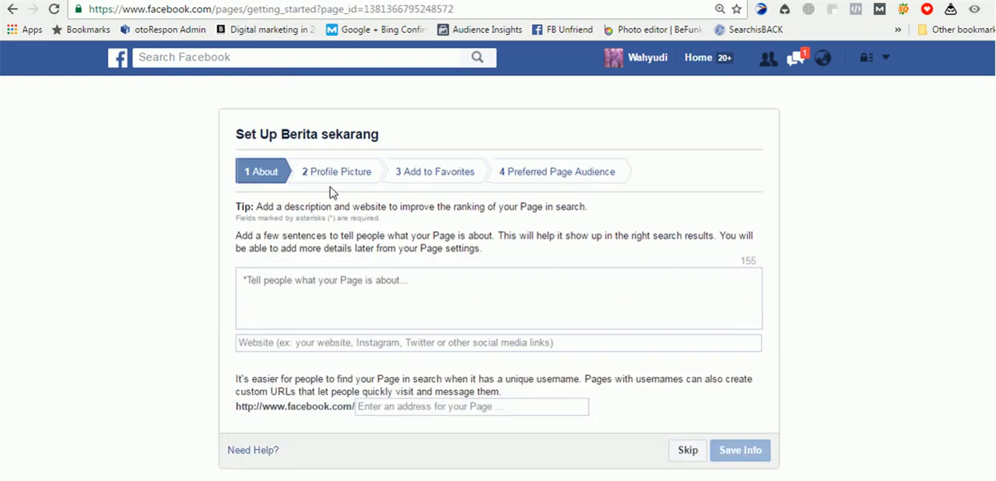
- Enter "berita2 update" as the description of what the page is about
click(318, 277)
text(berita2 uo)
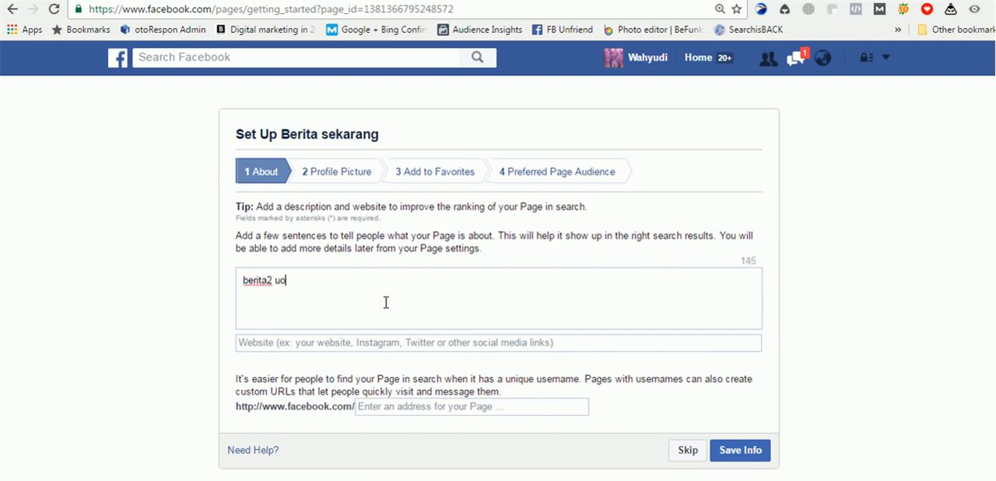
text(todate)
key(Left)
key(Left)
key(Left)
key(Left)
key(Left)
key(Left)
key(BackSpace)
text(p)
click(295, 282)
key(BackSpace)
key(BackSpace)
click(379, 276)
- Leave the website empty and try to save the page info with the Facebook web address "beritahariini"
click(393, 342)
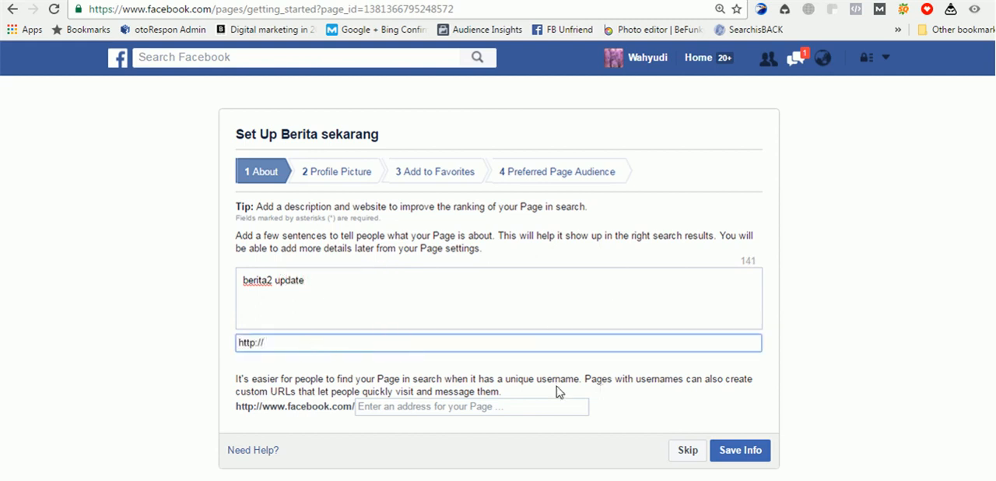
click(437, 412)
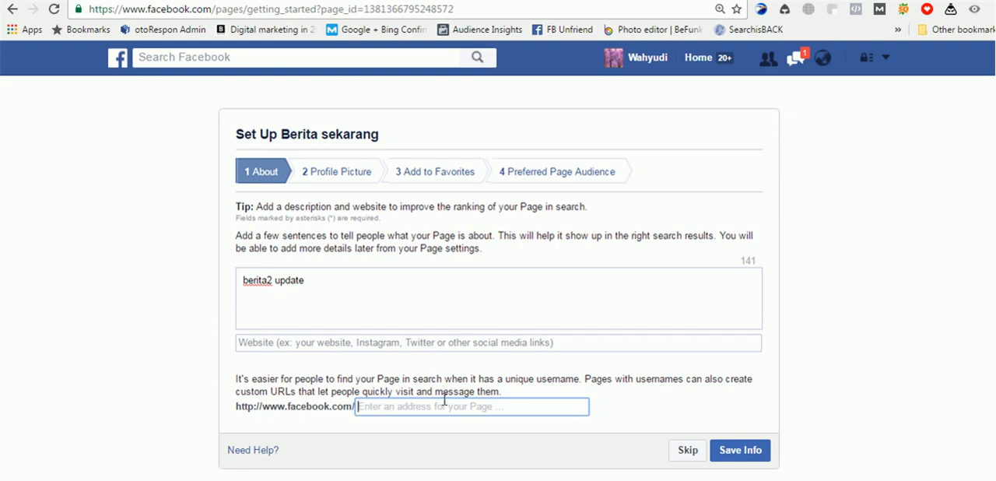
text(berita)
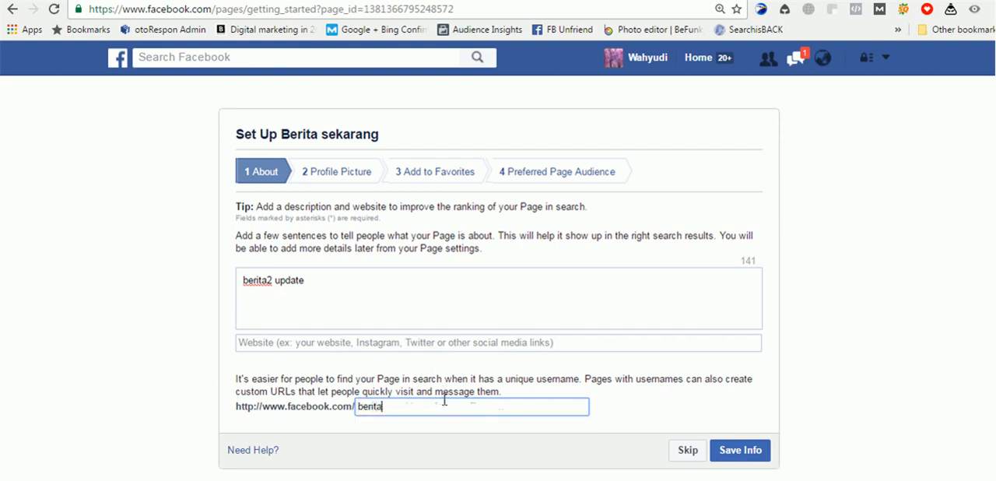
text(han)
text(iini)
click(759, 450)
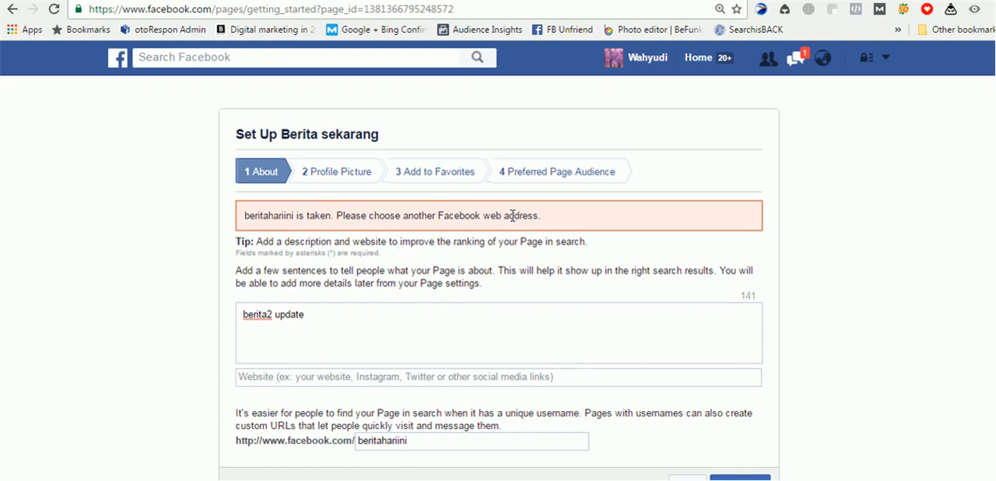
- Change the page's Facebook web address to "beritahariinimalang"
click(422, 445)
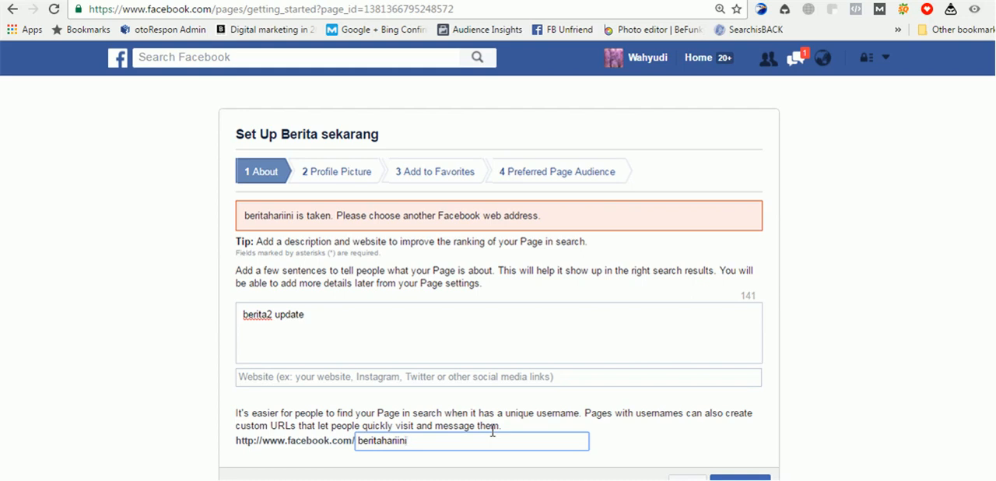
key(BackSpace)
key(BackSpace)
key(BackSpace)
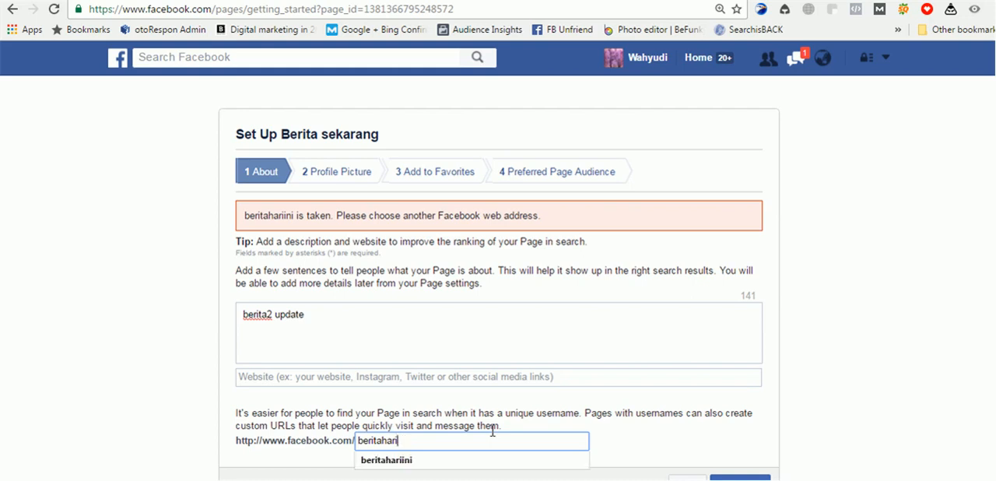
key(BackSpace)
key(BackSpace)
key(BackSpace)
text(hariinimalang)
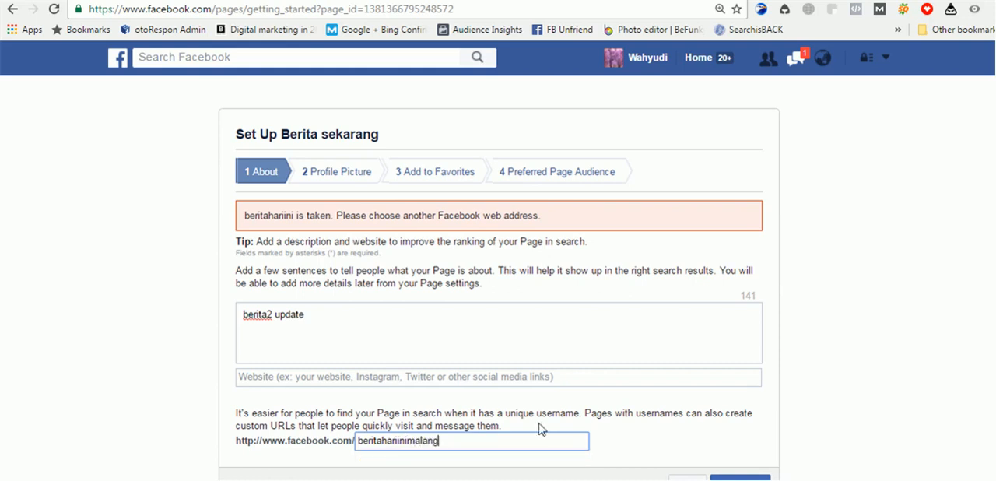
- Save the page's About info and skip adding a profile picture
scroll(729, 359, down, 2)
click(737, 398)
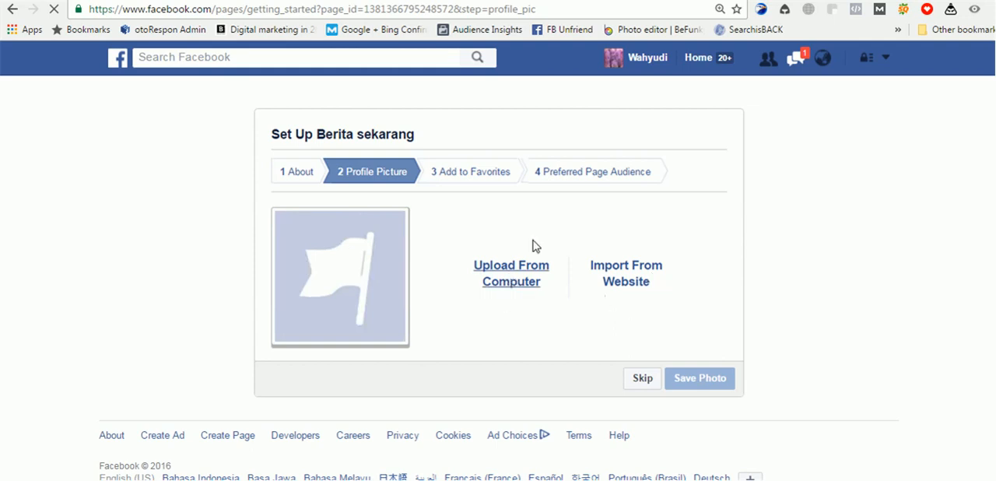
click(641, 378)
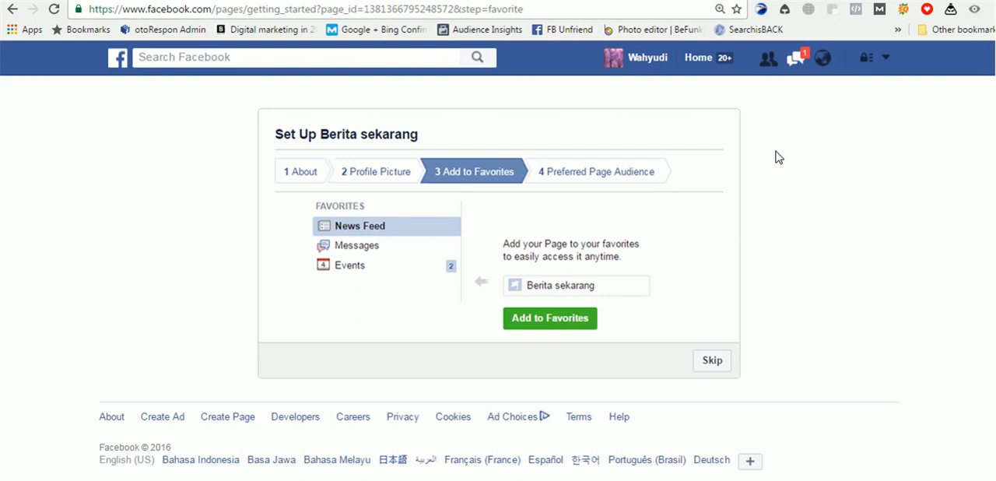
- Open the personal profile in a separate tab and look through its timeline posts
right_click(645, 62)
click(674, 65)
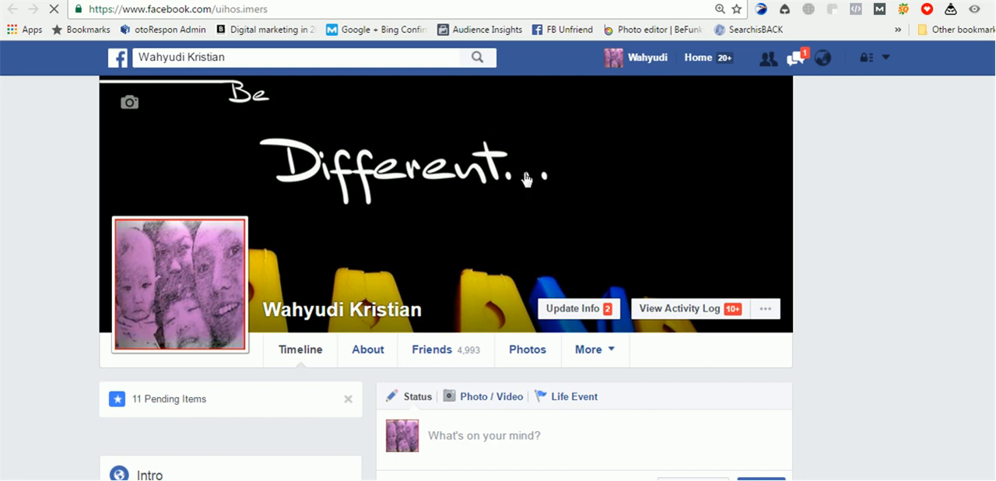
scroll(526, 181, down, 7)
scroll(524, 180, down, 1)
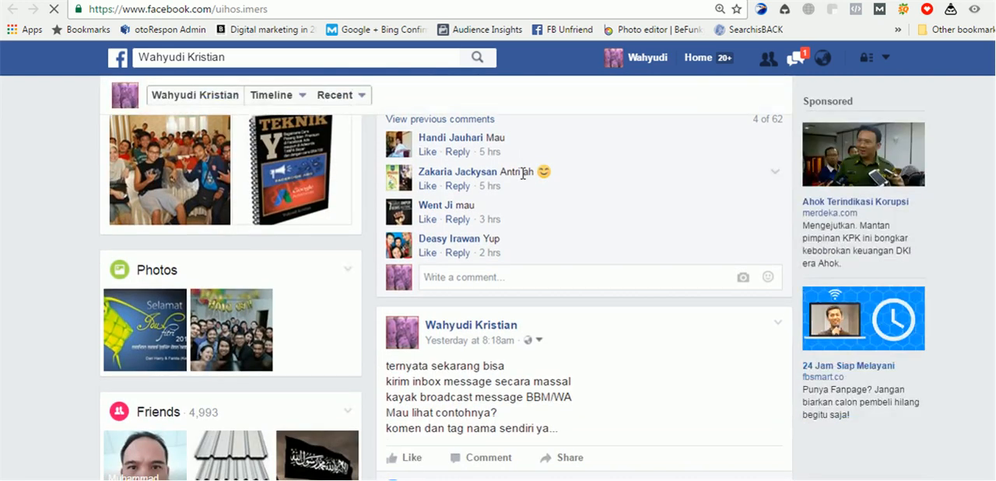
scroll(523, 175, down, 2)
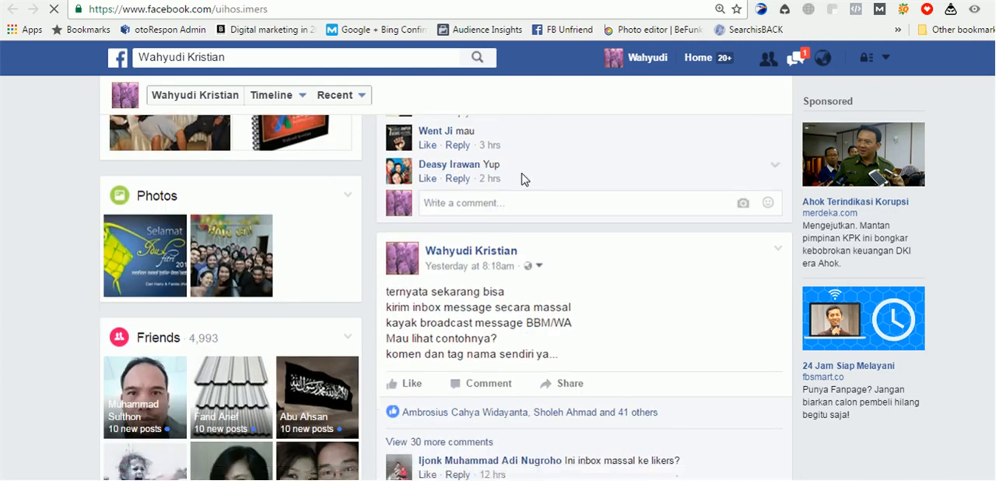
scroll(524, 180, down, 5)
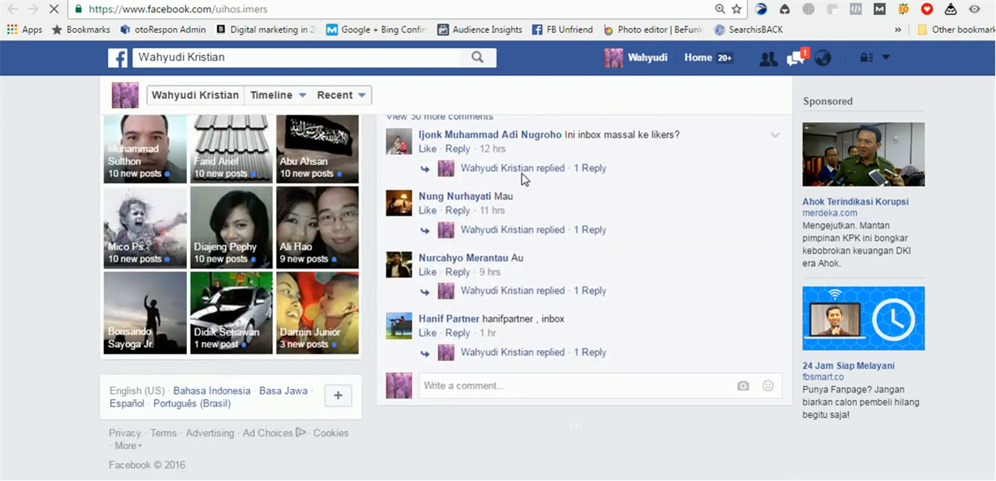
scroll(523, 179, up, 9)
scroll(424, 167, up, 4)
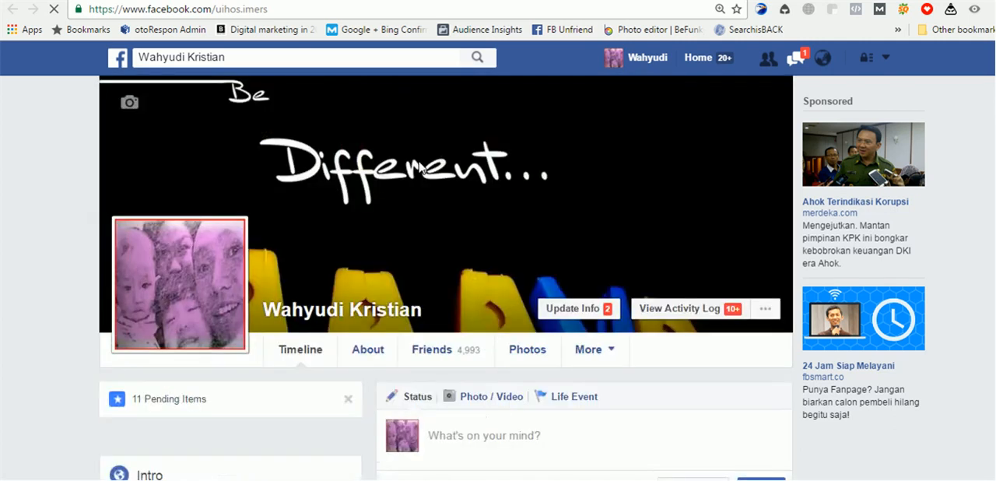
scroll(324, 194, down, 2)
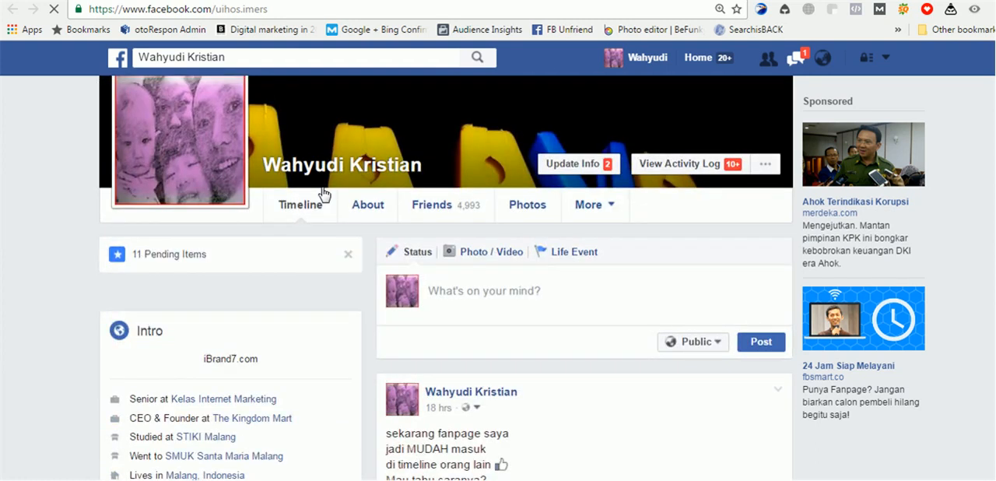
scroll(322, 193, down, 1)
scroll(322, 194, up, 3)
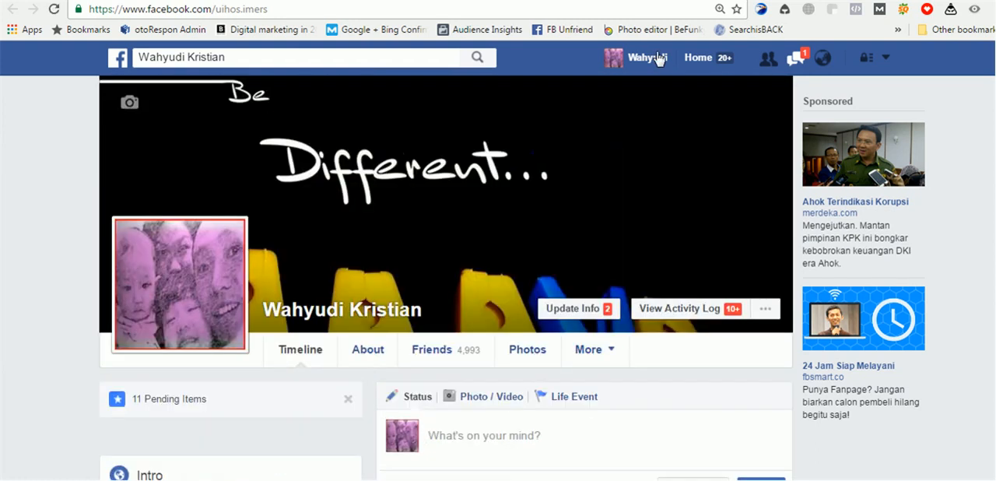
- Open the home News Feed and examine its shortcuts and page overview
click(678, 66)
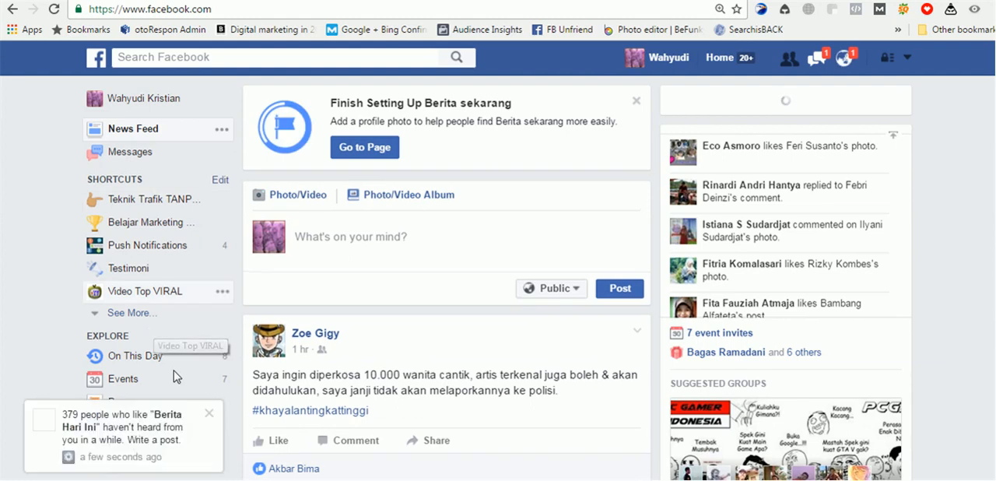
scroll(194, 409, down, 2)
scroll(200, 444, down, 1)
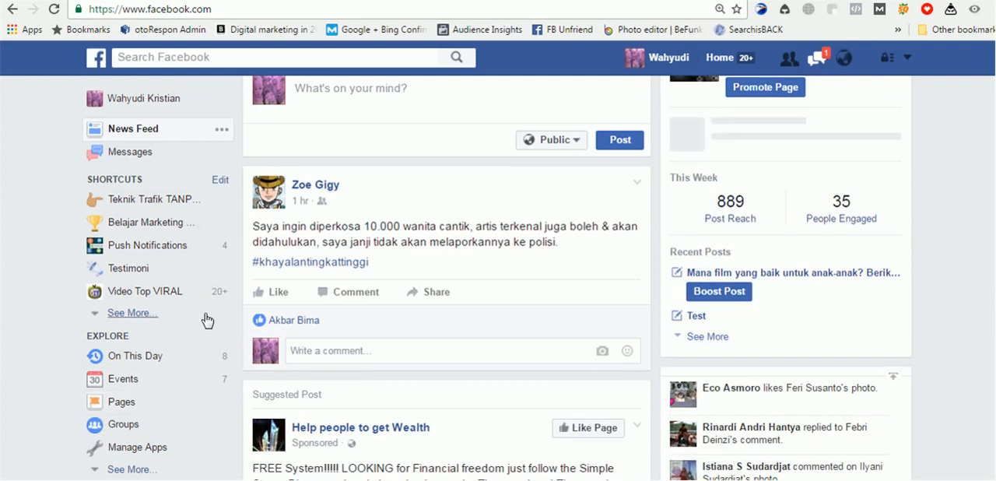
scroll(198, 307, down, 5)
scroll(182, 263, up, 5)
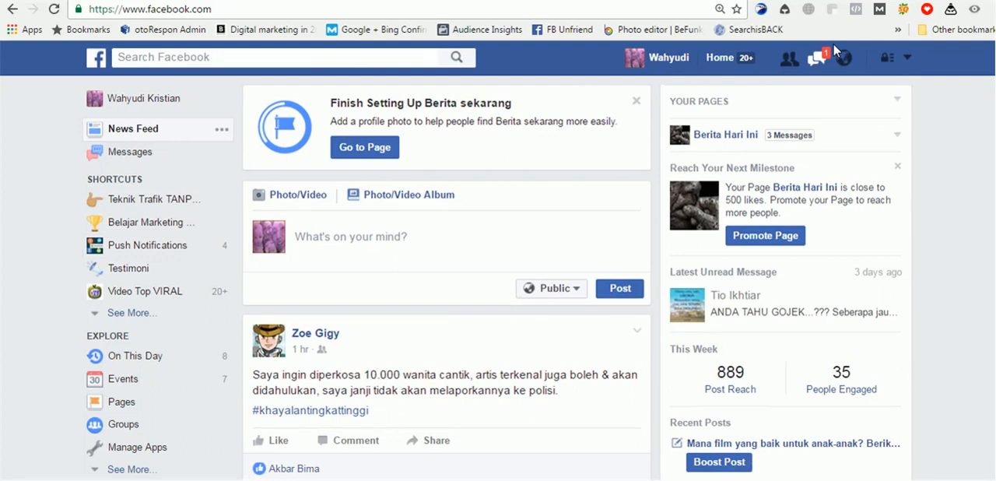
- Return to the Berita sekarang page setup and skip adding the page to favorites
key(ctrl+Tab)
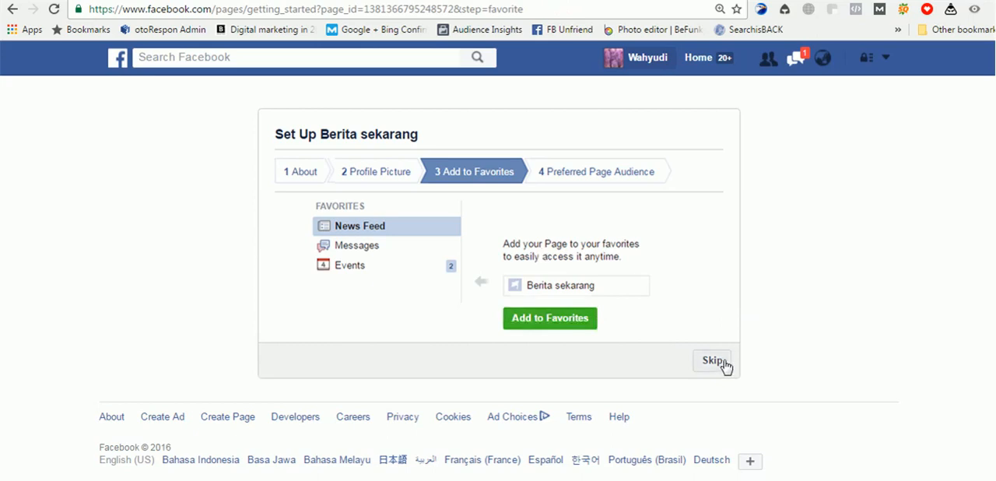
click(722, 363)
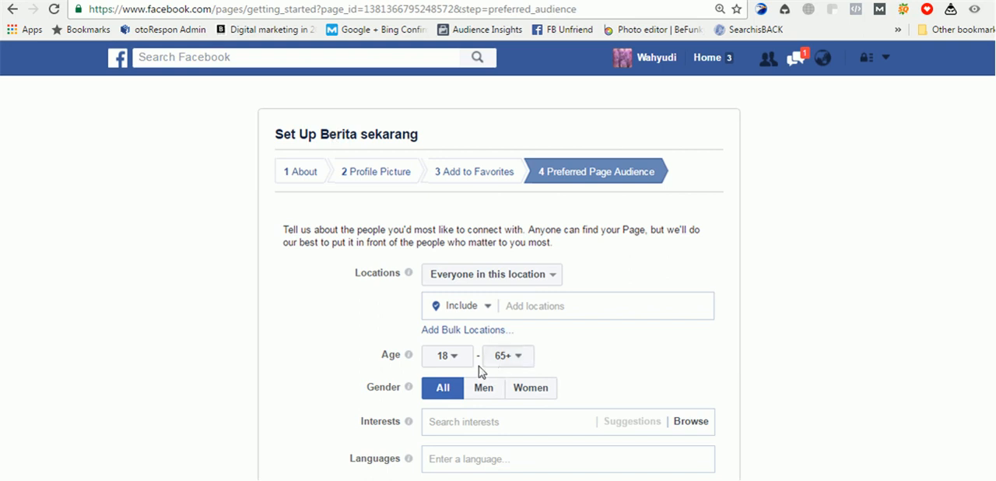
- Add the city Malang, East Java, Indonesia as the preferred audience location and look over its surroundings on the map
click(535, 303)
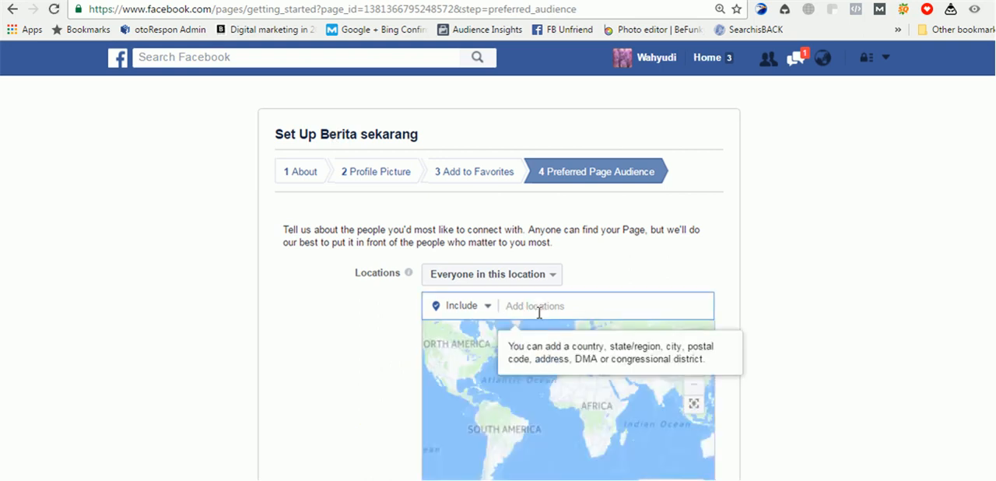
text(indonesia)
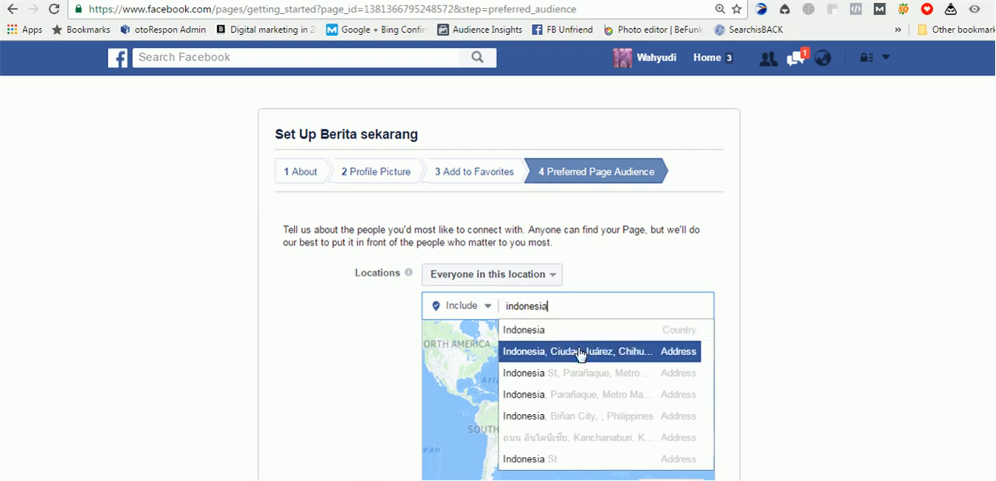
double_click(576, 307)
text(malang)
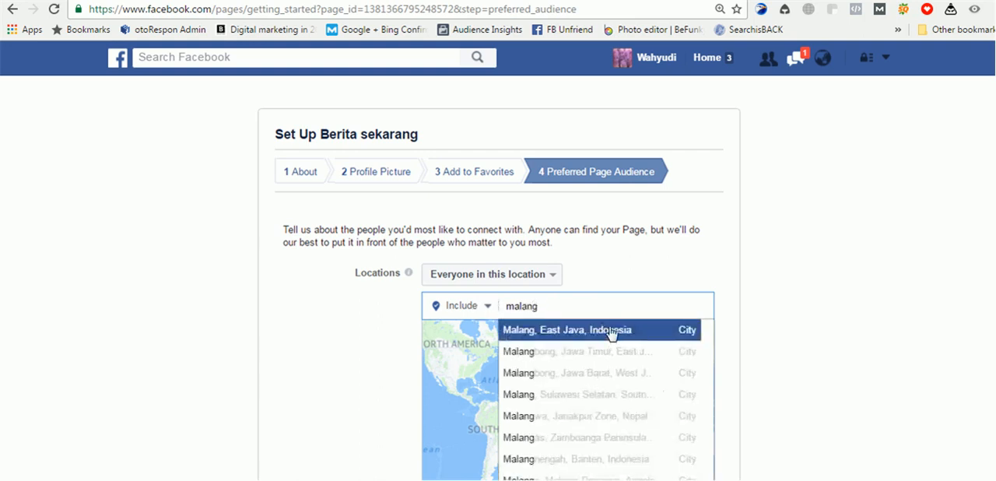
click(609, 333)
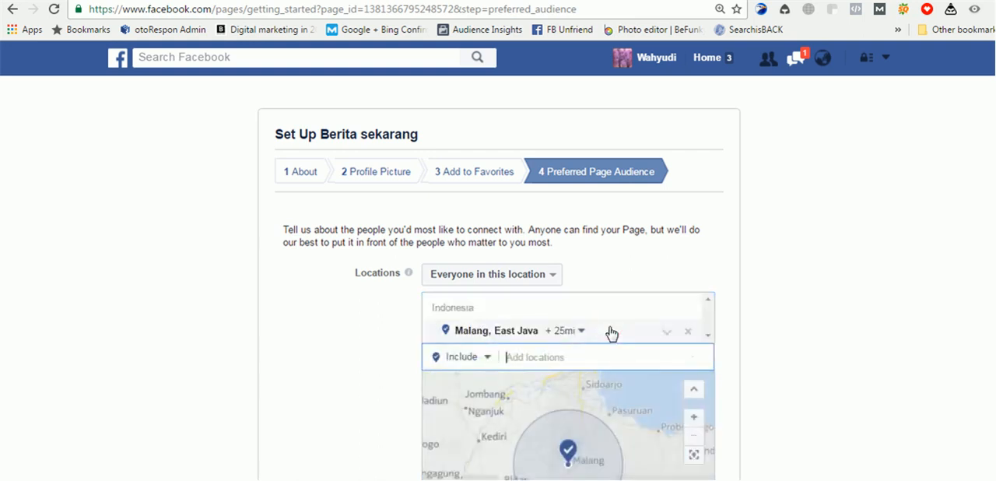
click(788, 300)
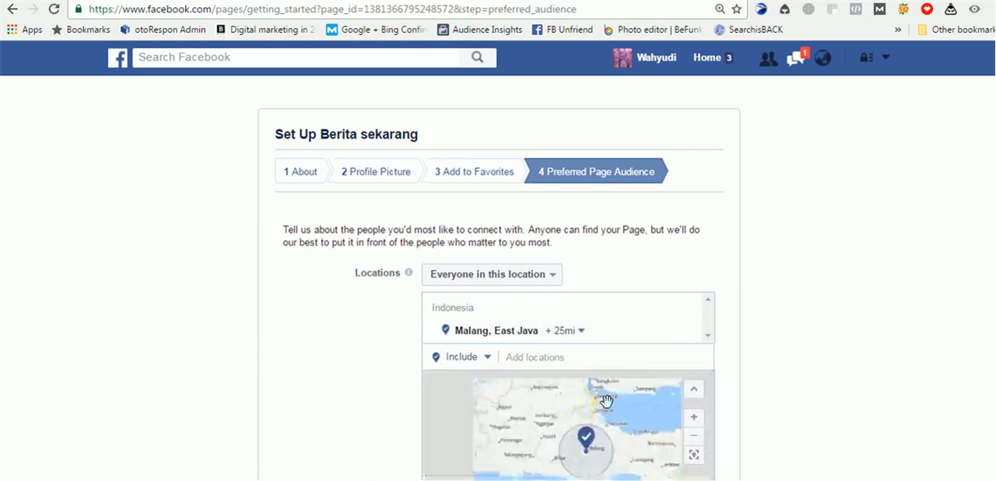
scroll(622, 373, up, 1)
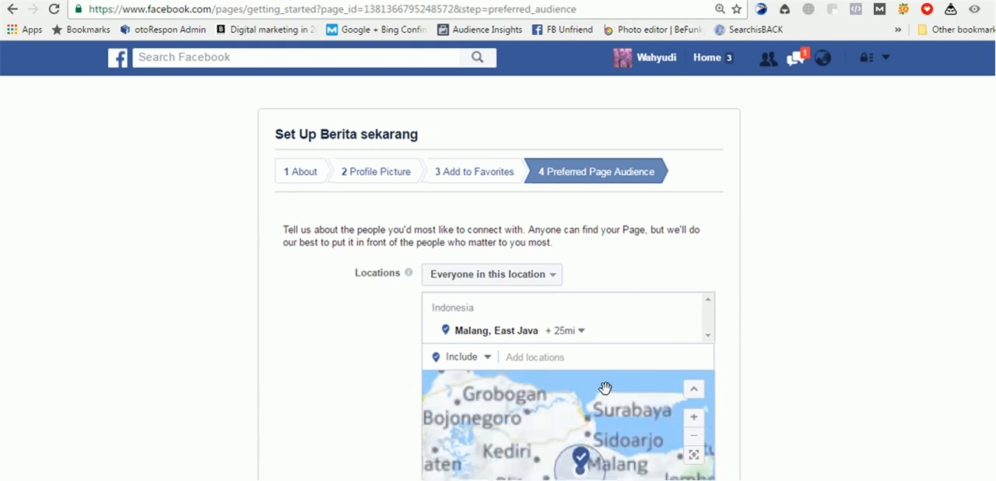
scroll(677, 374, up, 1)
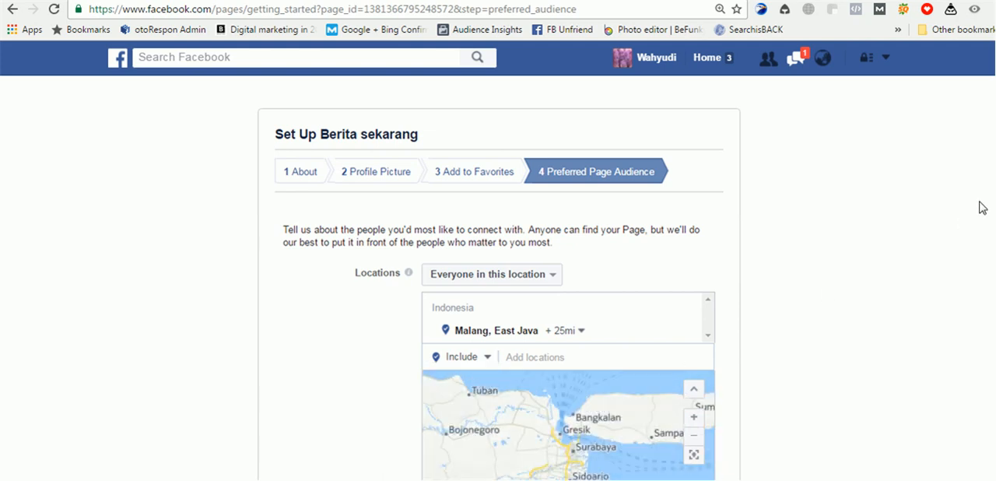
- Set the minimum age of the preferred audience to 20
scroll(994, 198, down, 3)
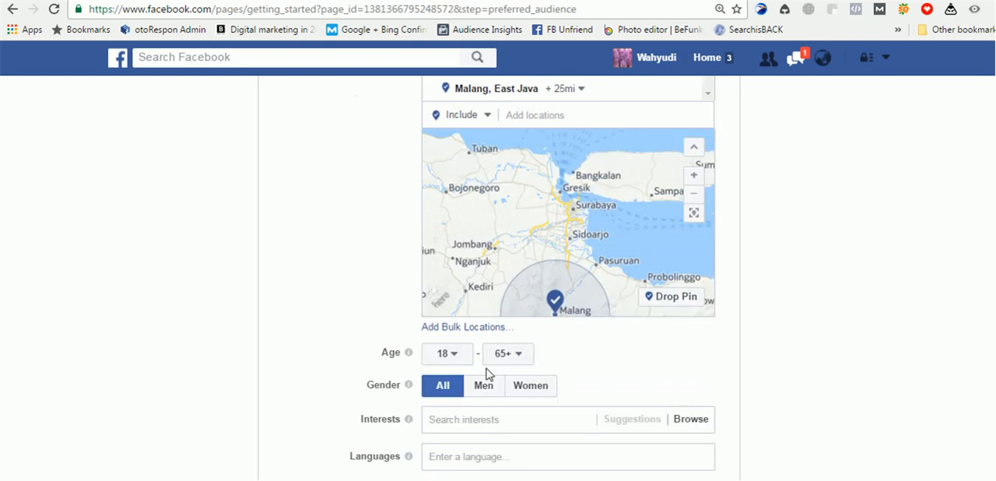
click(459, 359)
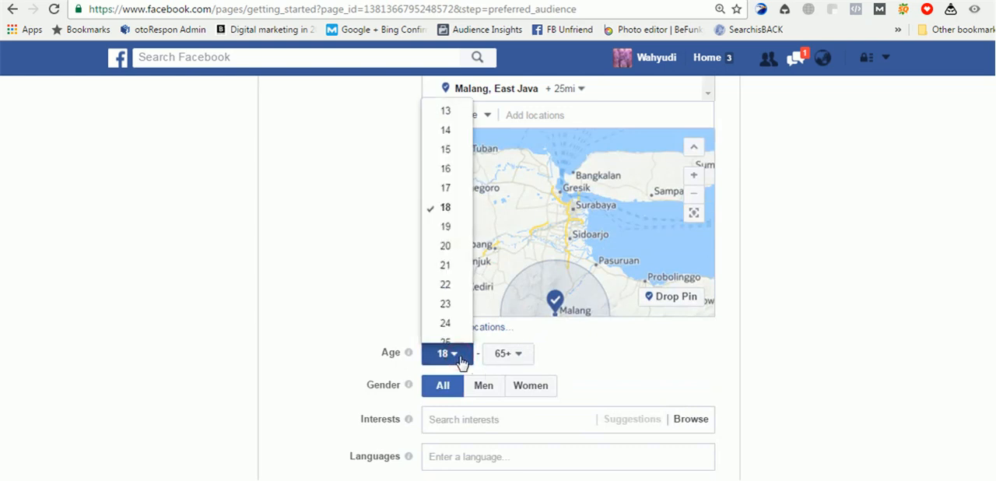
click(457, 247)
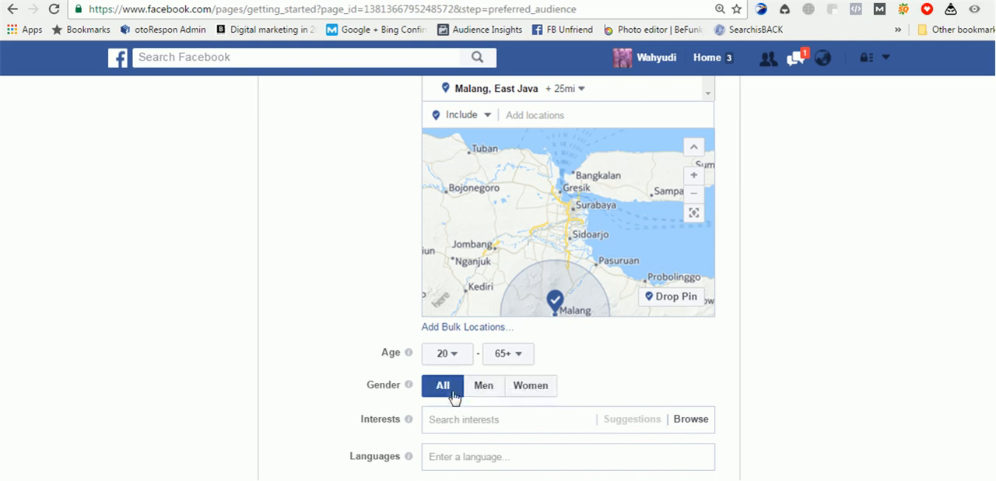
- Search for and add DetikCom and MERDEKA.com as interests of the preferred audience
click(498, 421)
scroll(830, 389, down, 1)
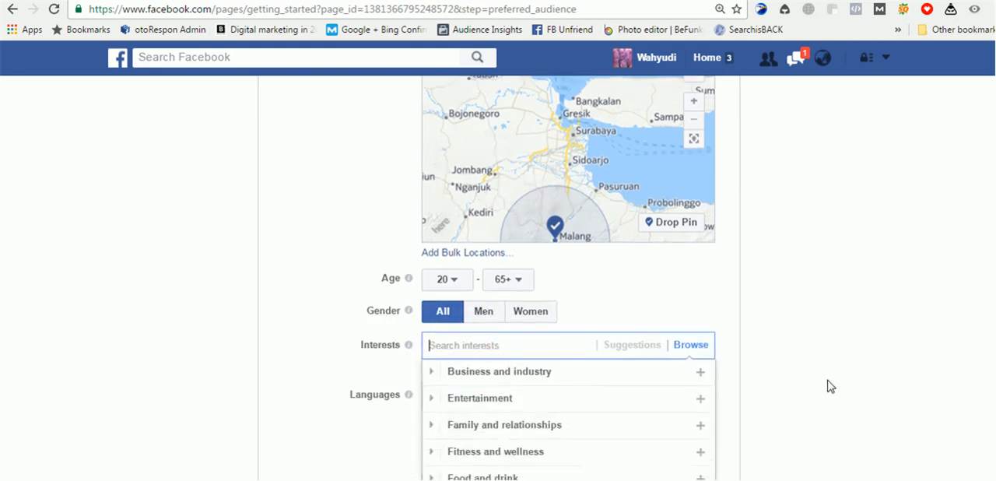
scroll(831, 387, down, 1)
text(detik)
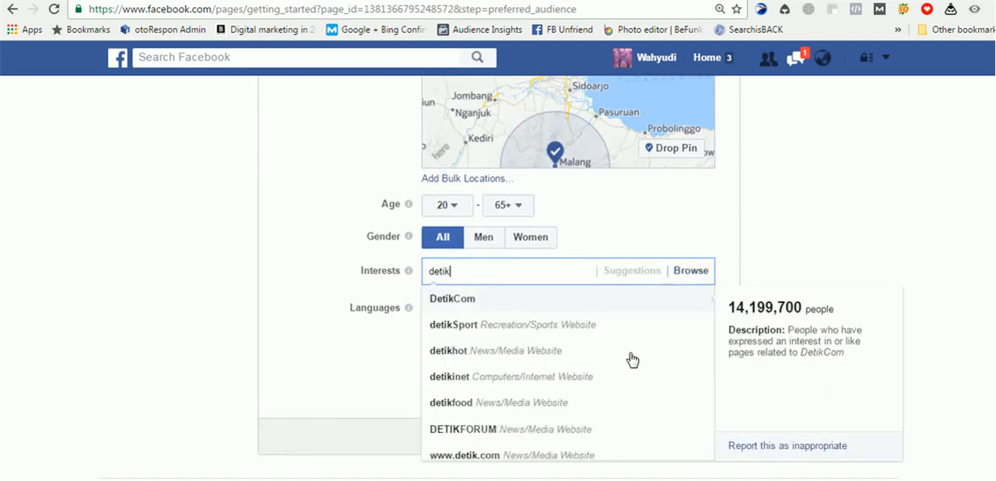
click(547, 305)
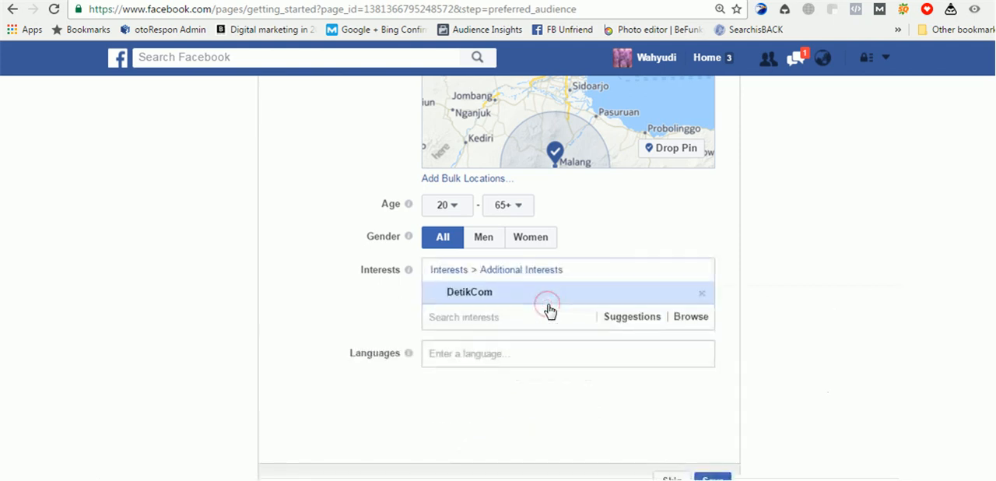
text(merdeka)
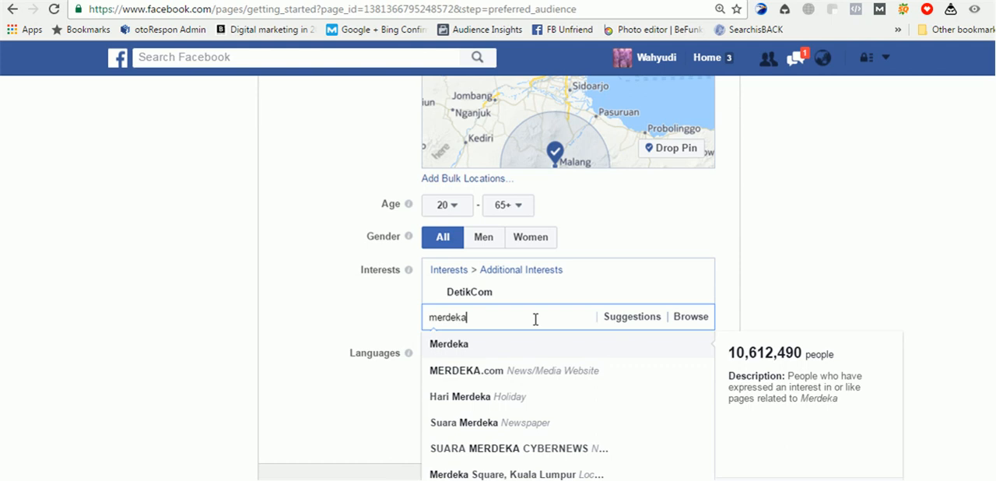
click(538, 374)
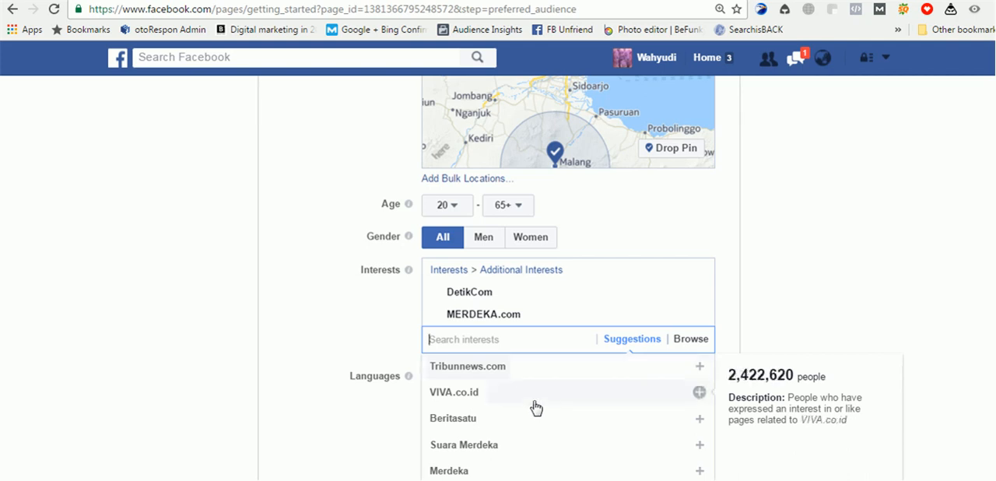
- Add the suggested interests Tribunnews.com, VIVA.co.id, Beritasatu and Jawa Pos Group to the preferred audience
click(534, 366)
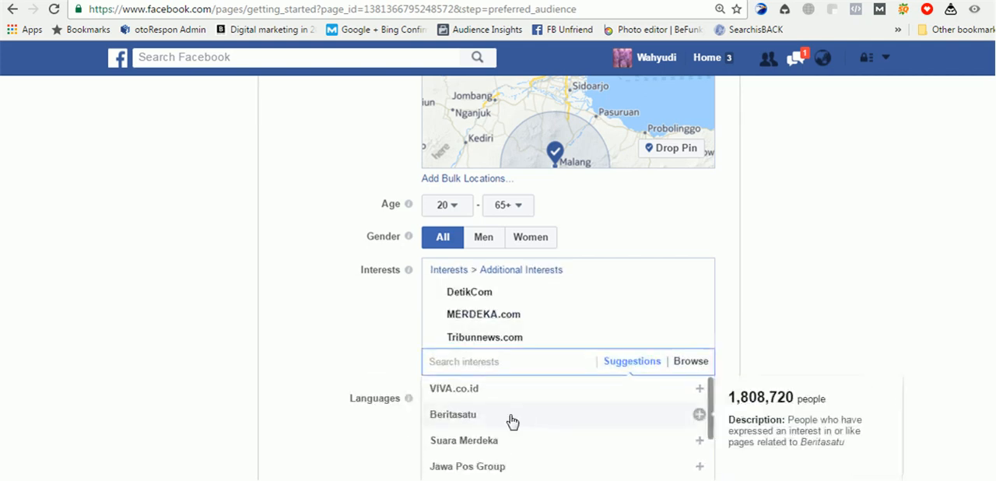
click(510, 395)
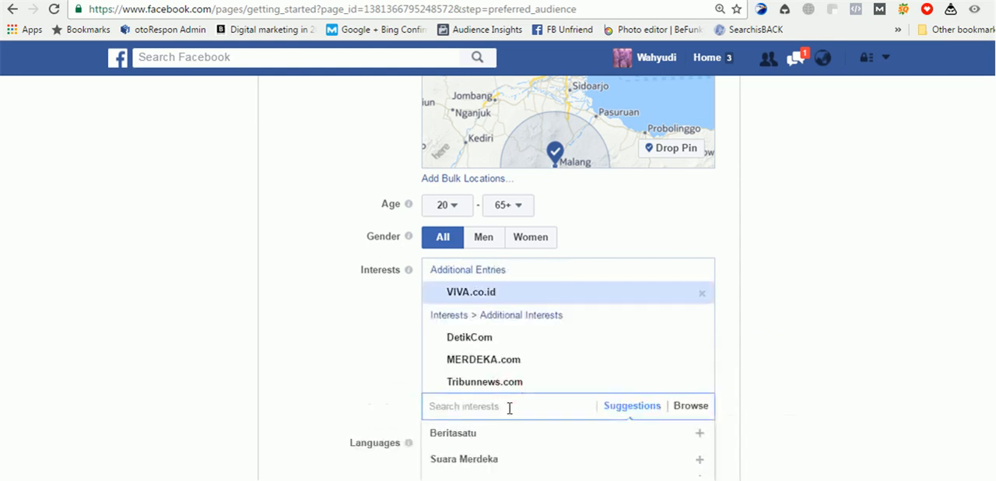
click(510, 418)
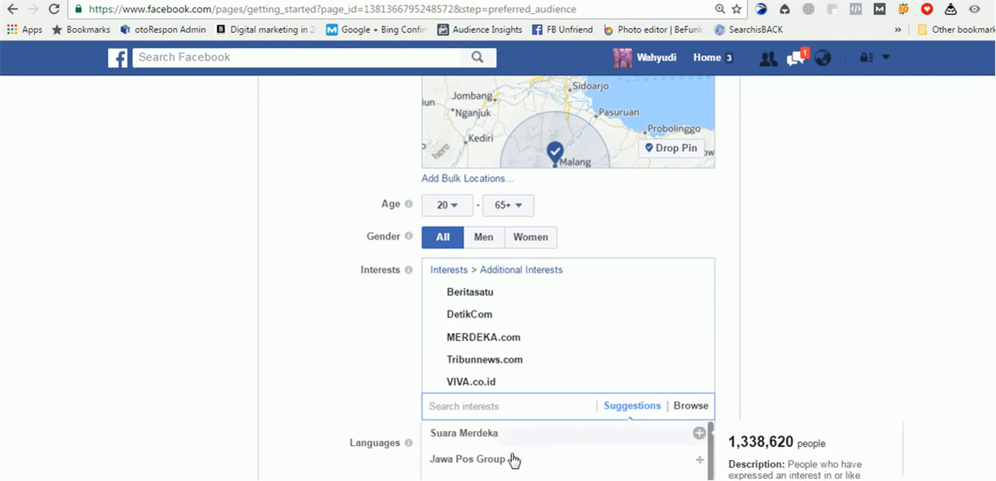
click(511, 458)
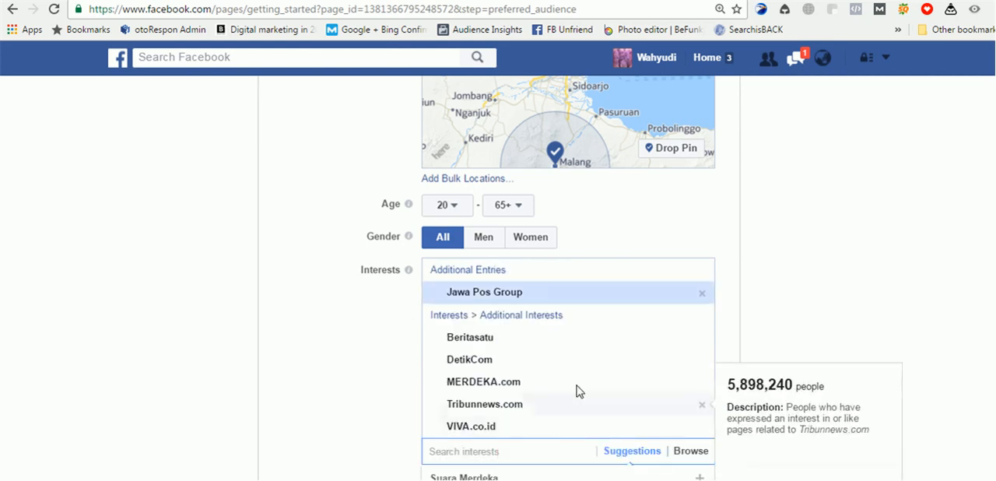
- Close the interest suggestions and add Indonesian as the preferred audience's language
scroll(801, 304, down, 2)
scroll(802, 304, down, 2)
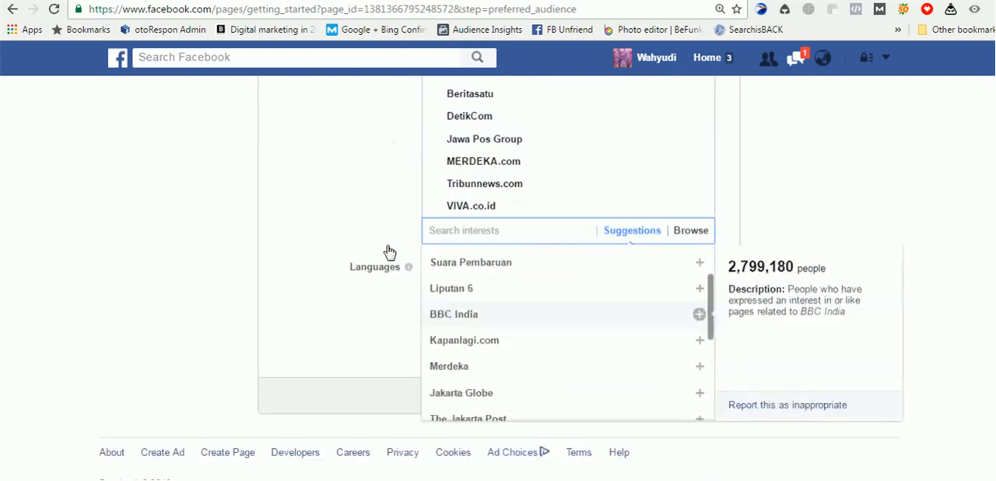
click(375, 214)
click(486, 268)
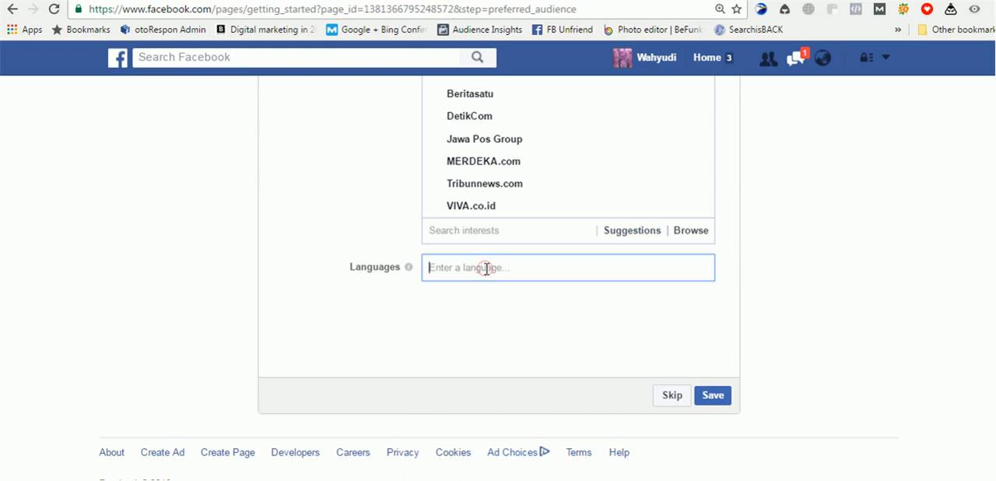
text(ind)
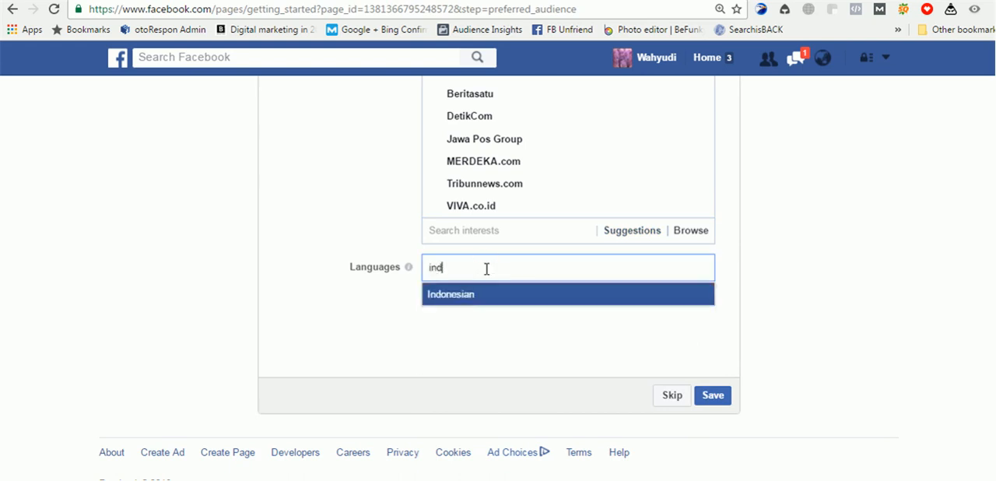
key(Return)
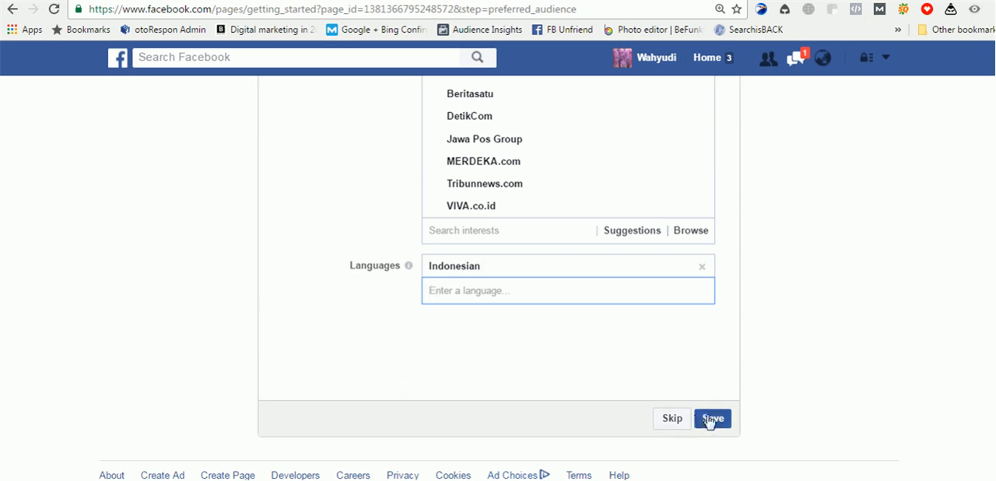
- Review the preferred audience's location map, age range, gender, interests and language settings
scroll(745, 326, up, 1)
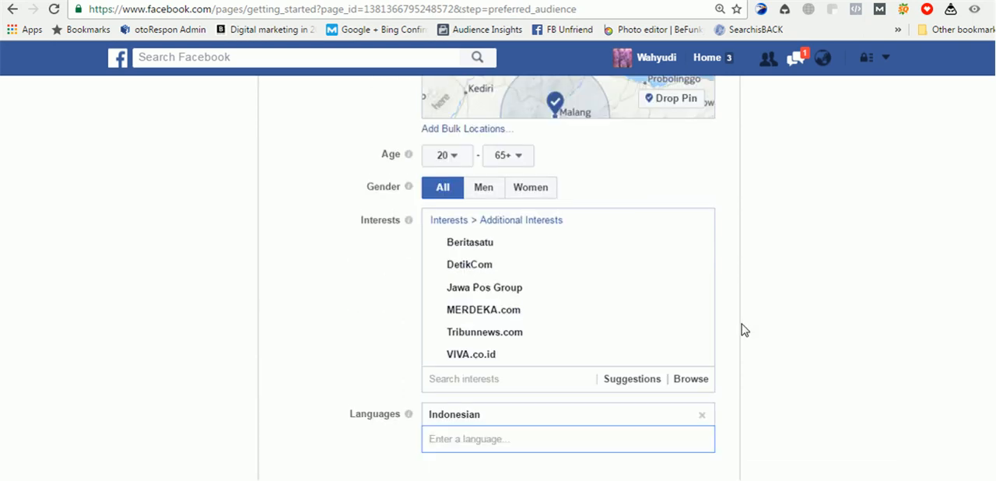
scroll(740, 334, down, 1)
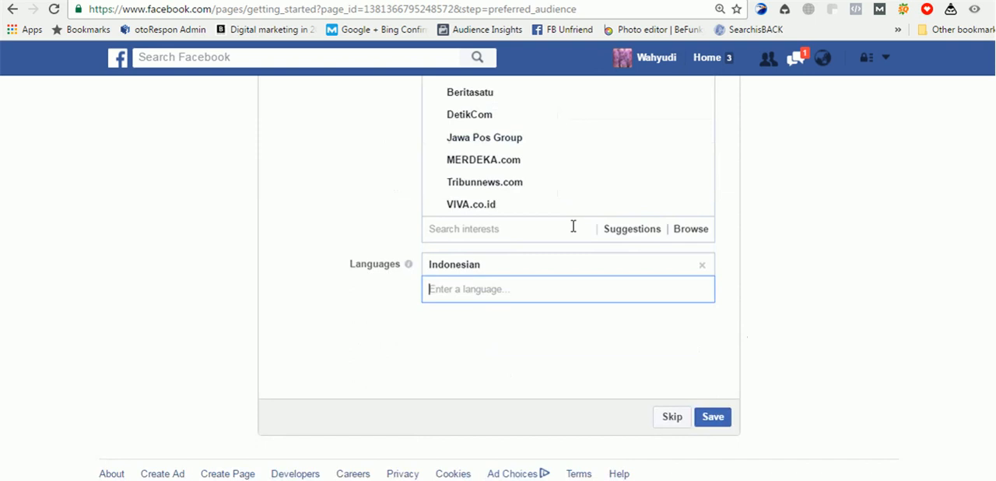
scroll(570, 225, up, 2)
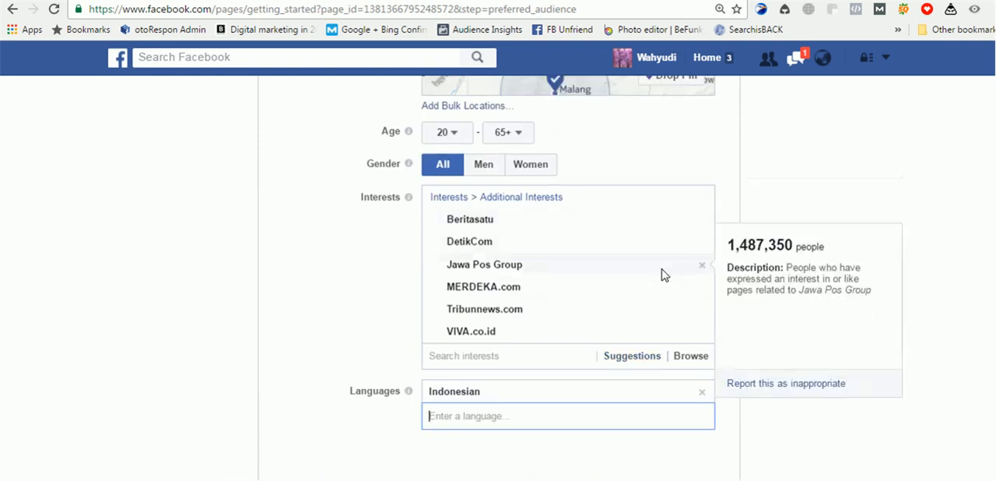
scroll(620, 255, up, 5)
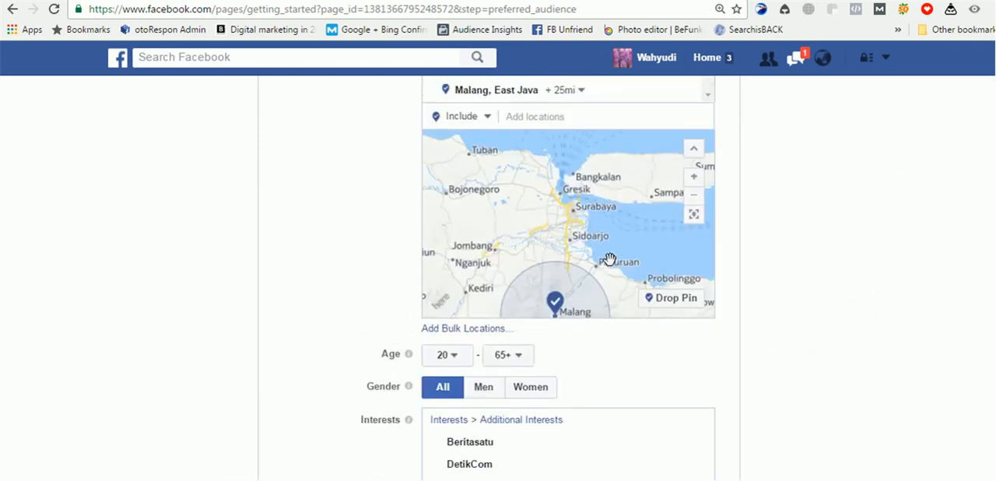
scroll(516, 238, down, 3)
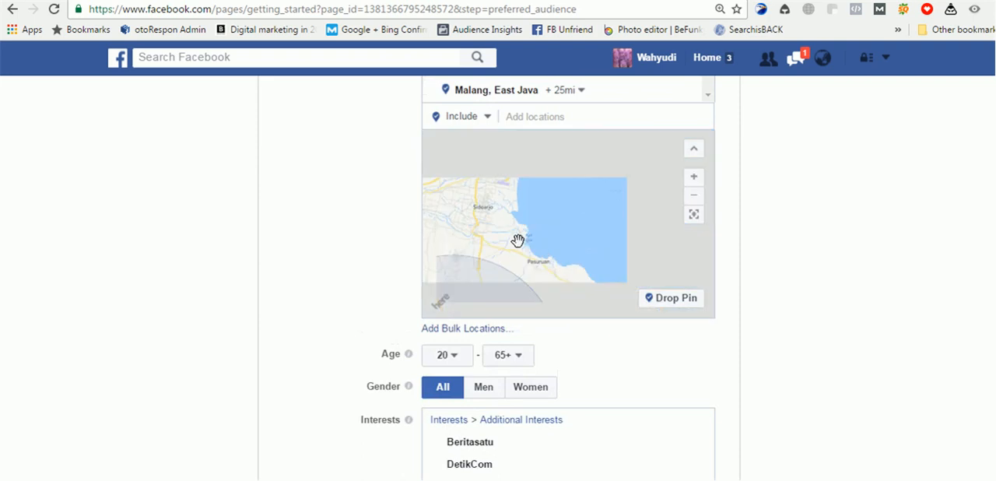
scroll(576, 261, down, 2)
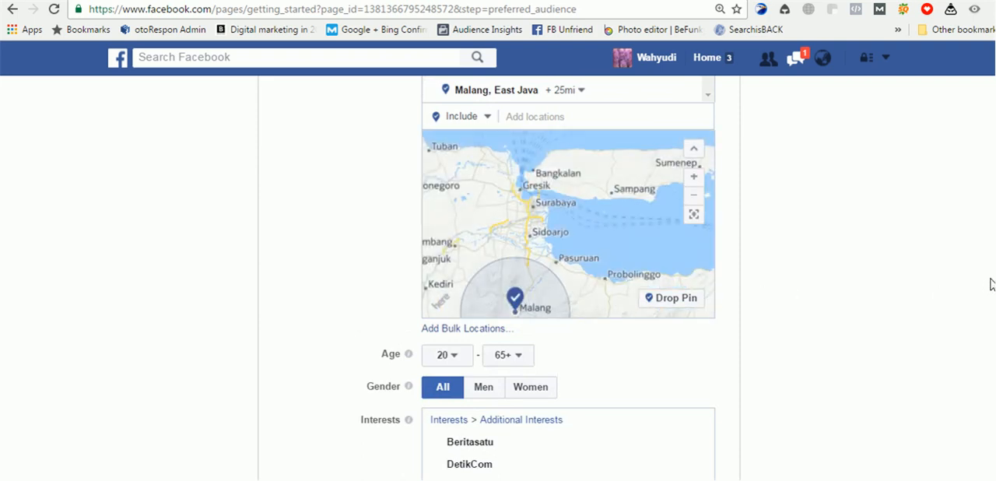
scroll(990, 284, up, 1)
scroll(990, 284, down, 4)
scroll(991, 284, up, 5)
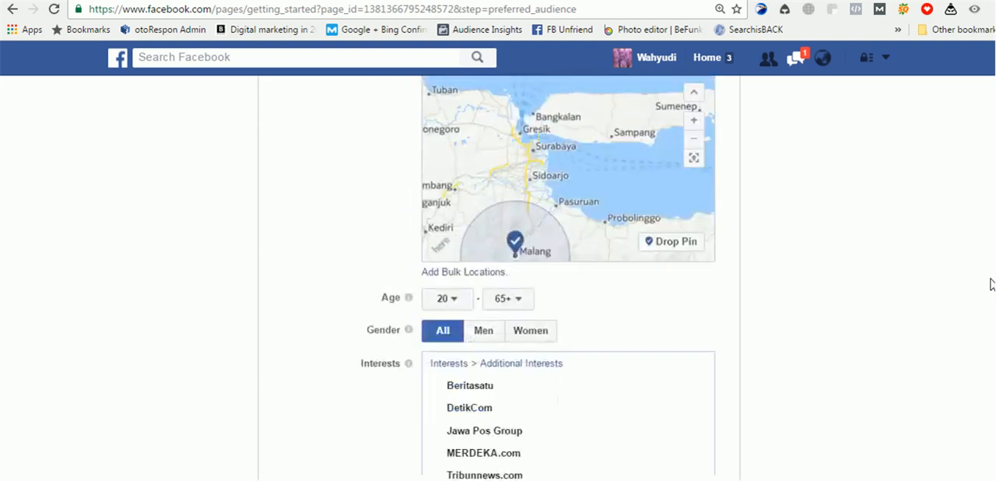
scroll(990, 284, up, 1)
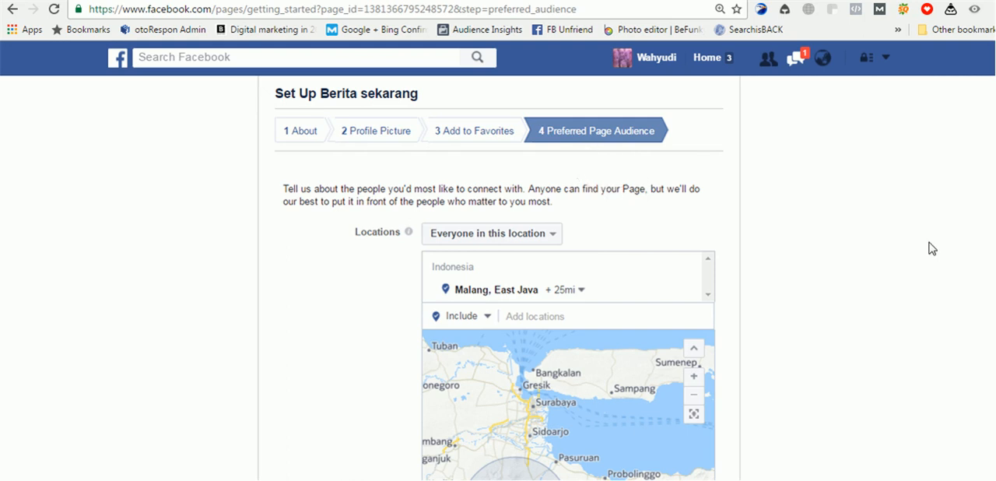
scroll(931, 248, down, 5)
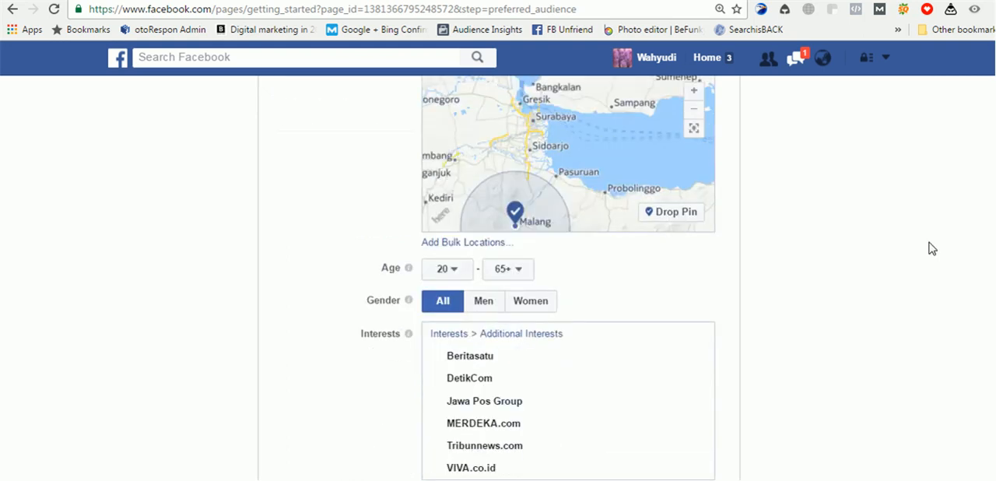
scroll(932, 248, down, 2)
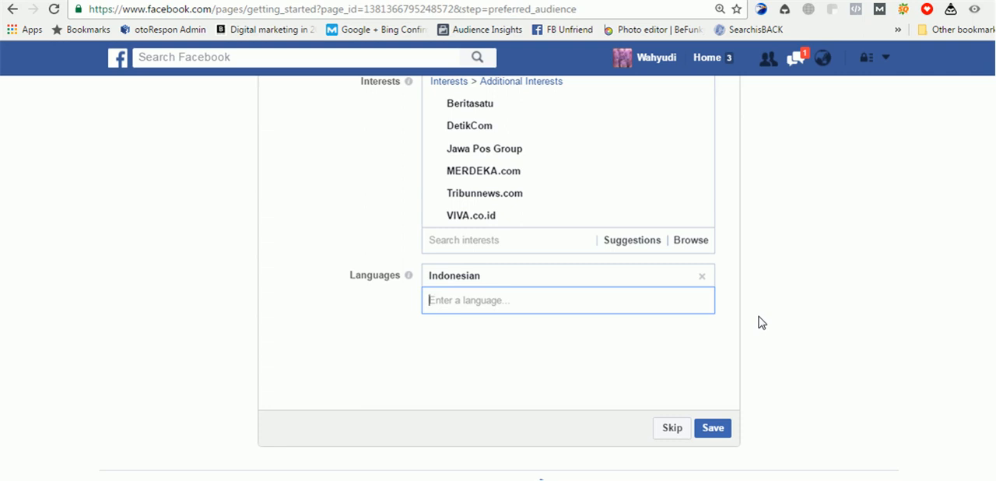
- Save the preferred audience to finish the setup wizard and view the new page
click(720, 430)
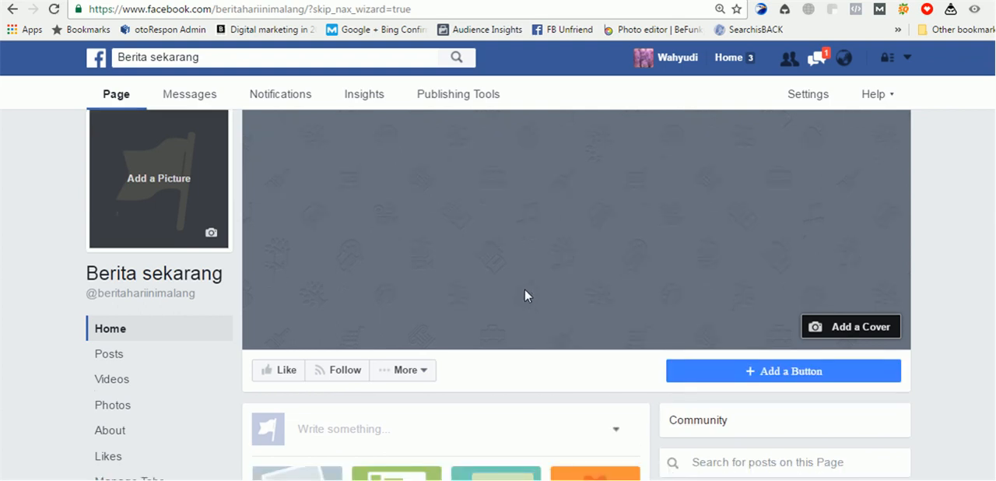
scroll(525, 295, down, 3)
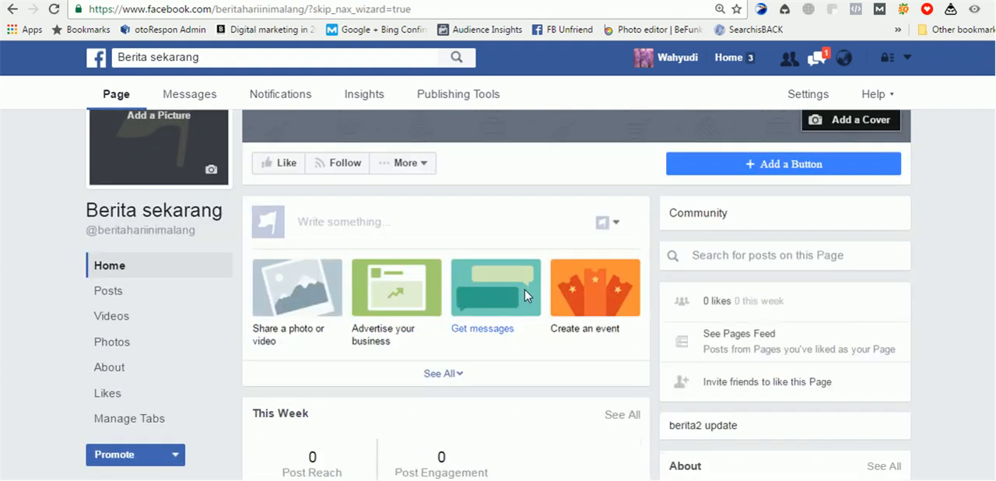
scroll(525, 295, up, 2)
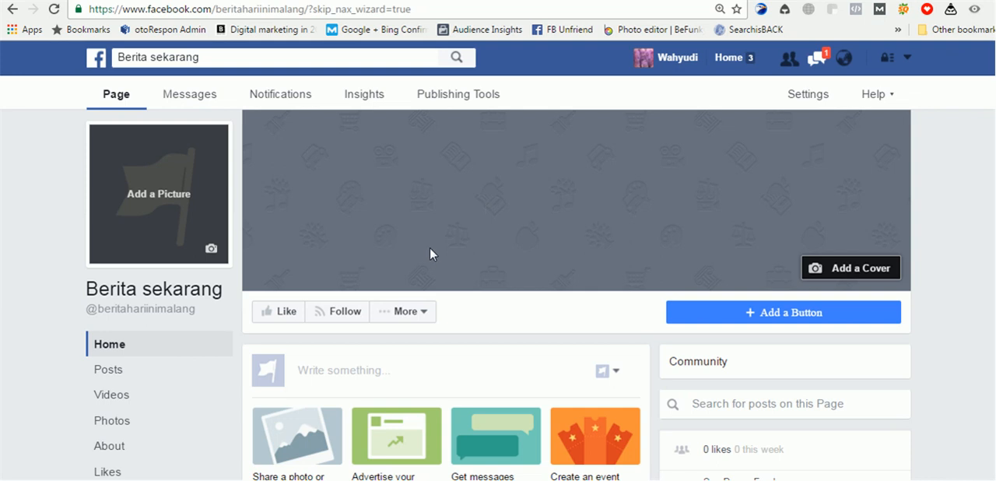
- Look through the page's additional actions and the sections of its home view
click(426, 310)
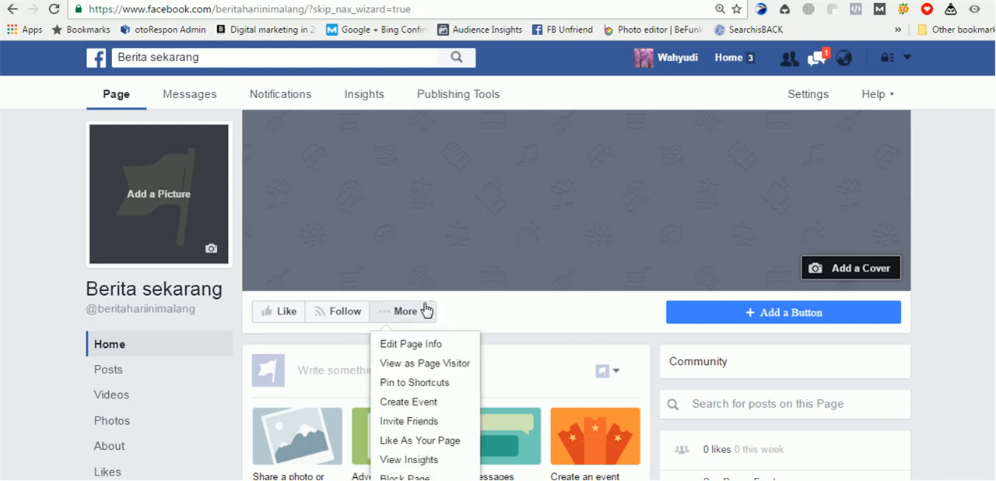
click(426, 310)
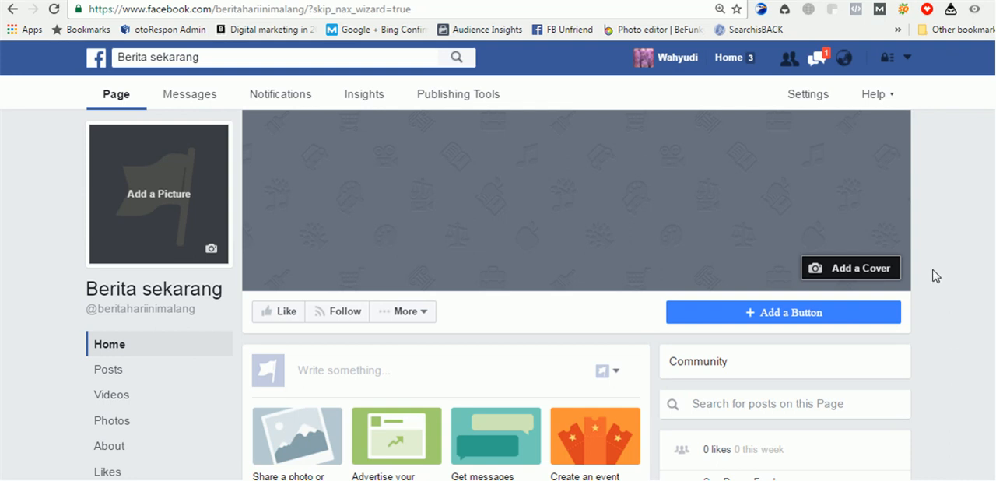
click(405, 310)
click(129, 318)
scroll(336, 256, down, 2)
scroll(179, 230, up, 1)
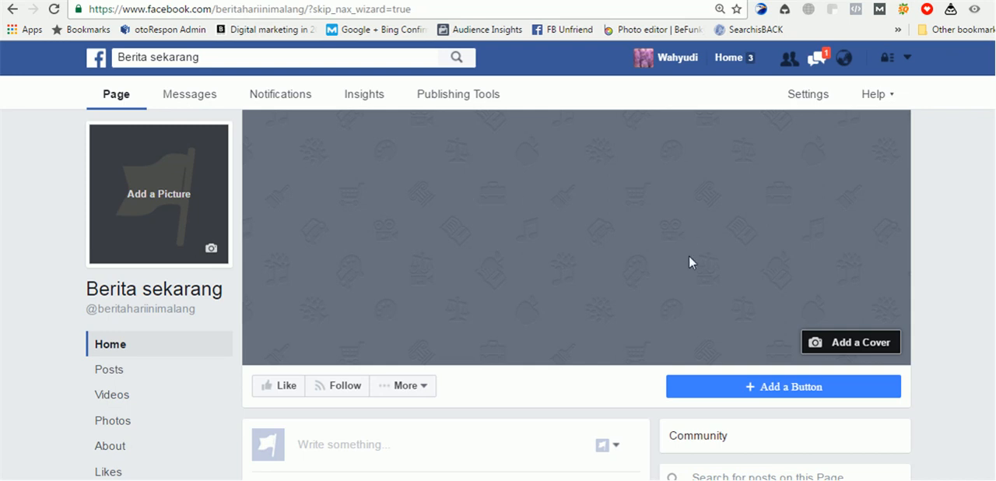
- Start adding an action button to the page and examine the Book our Services and Get in Touch with Us options
scroll(665, 251, down, 3)
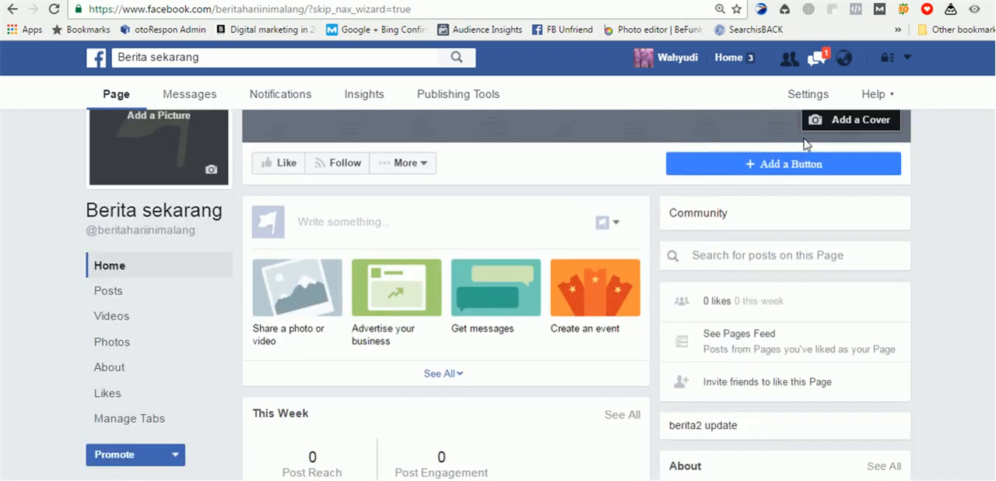
click(791, 165)
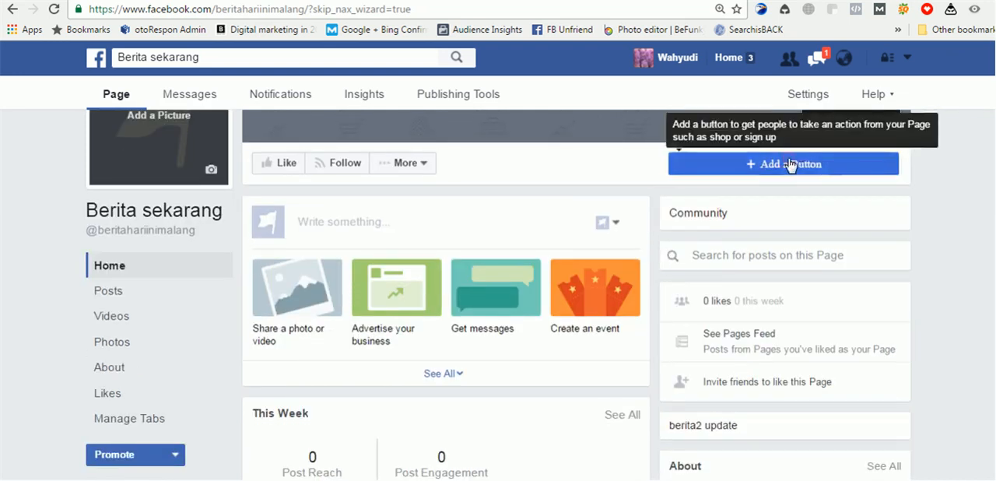
click(383, 180)
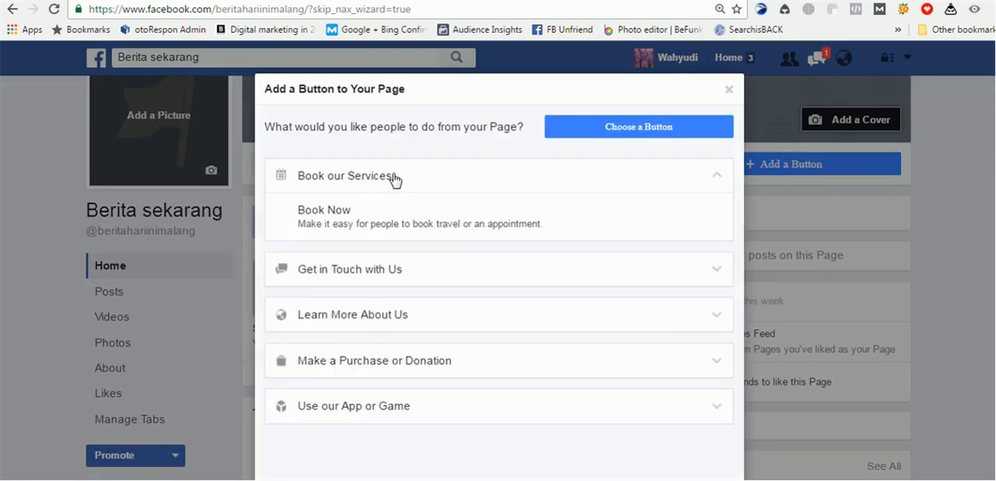
click(397, 267)
click(389, 217)
click(389, 218)
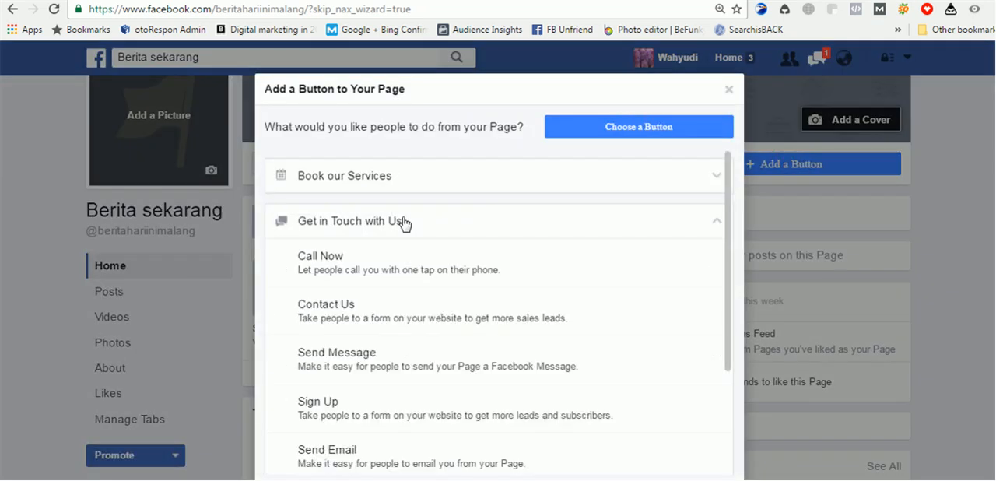
click(402, 172)
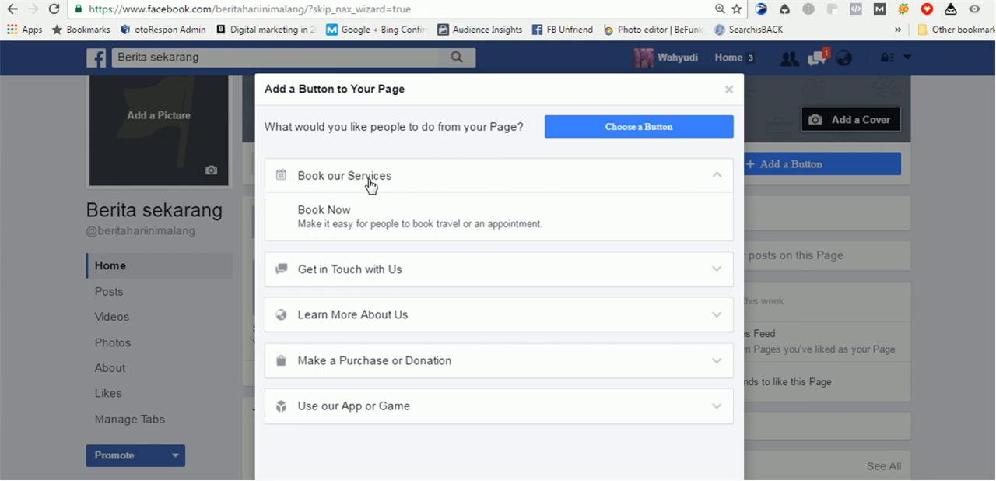
- Try Call Now, Send Message and Shop Now as the page's action button, and close the dialog without adding one
click(366, 269)
click(480, 170)
click(527, 220)
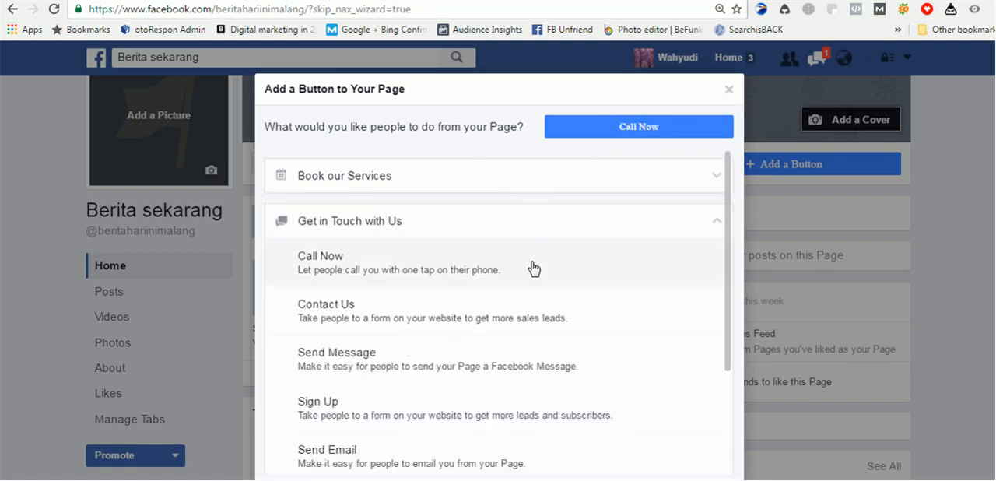
click(717, 360)
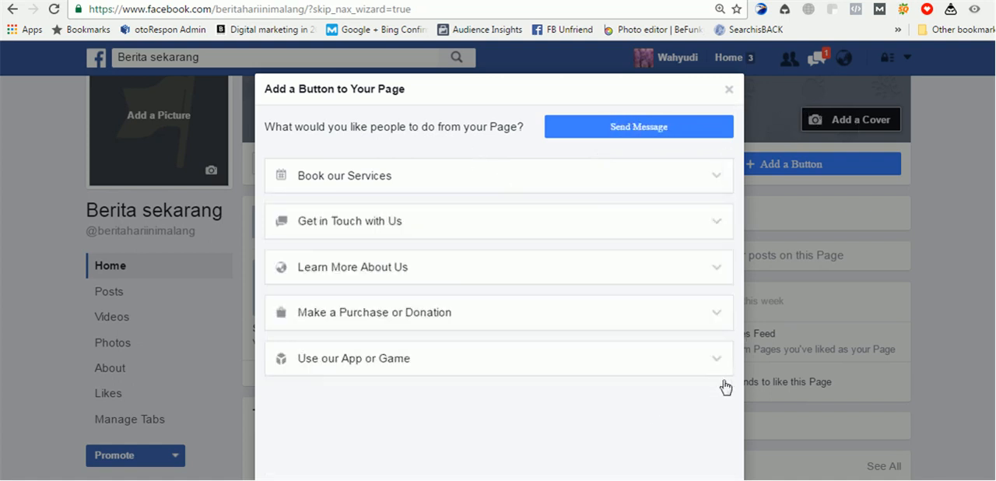
click(502, 315)
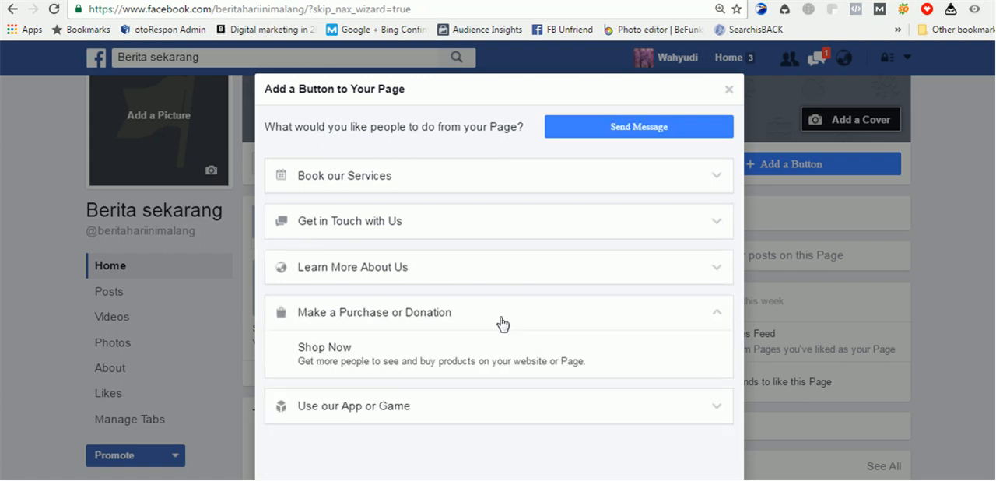
click(399, 350)
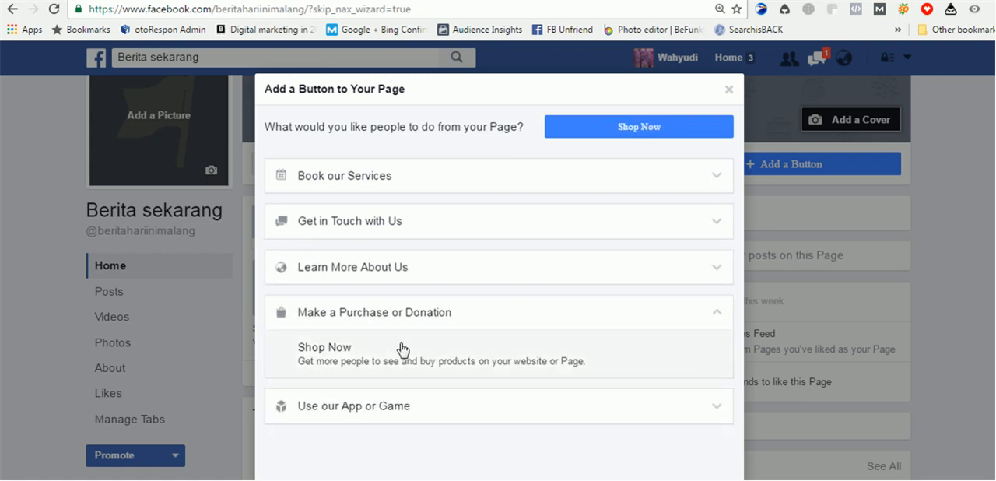
click(704, 167)
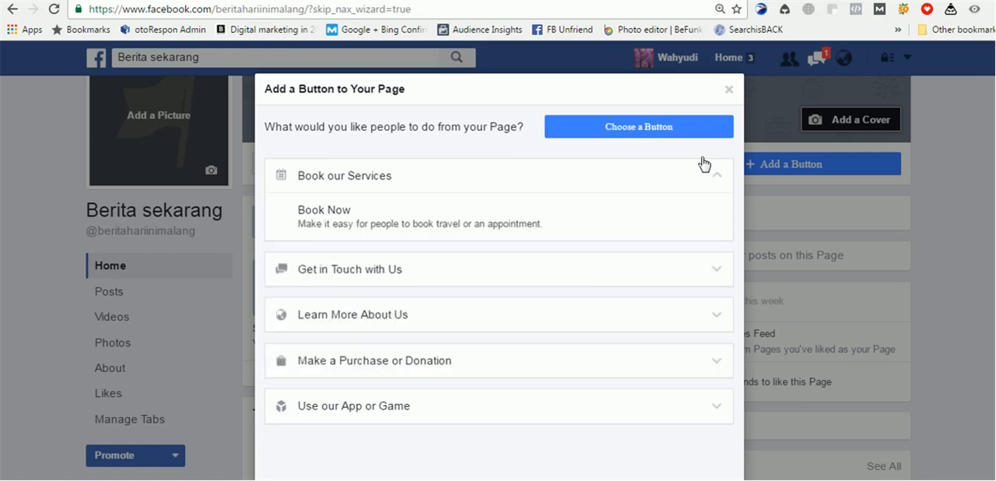
click(727, 89)
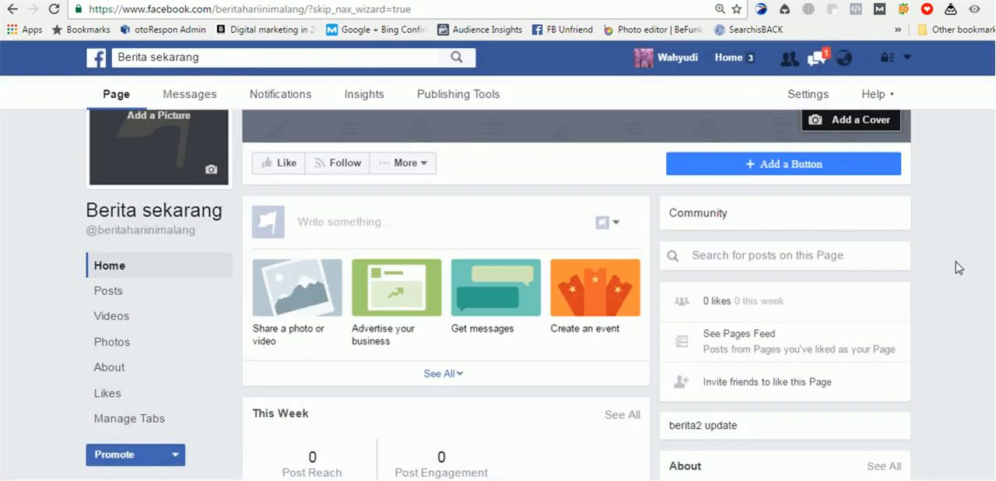
- Review the page's posting shortcuts, weekly statistics, About section and page tips
scroll(957, 273, up, 2)
scroll(957, 274, down, 2)
scroll(625, 300, down, 2)
scroll(620, 302, down, 1)
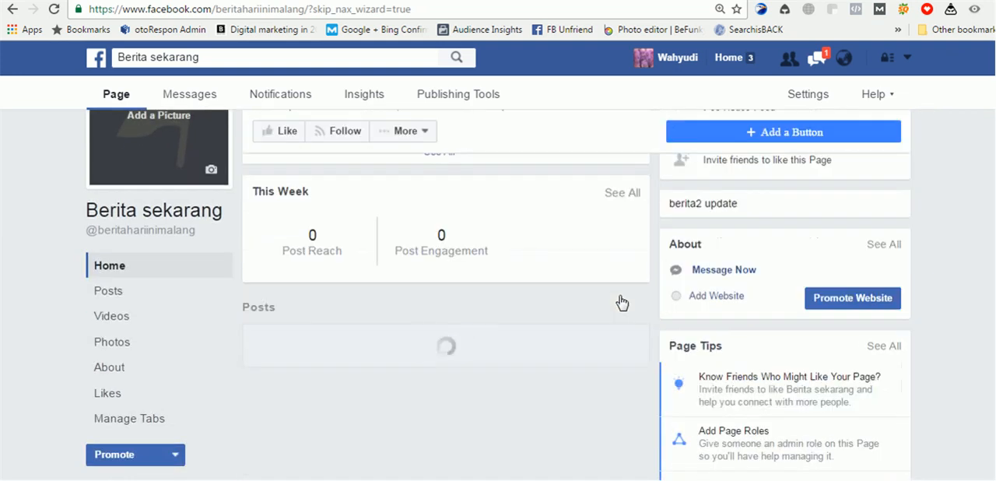
scroll(500, 280, up, 5)
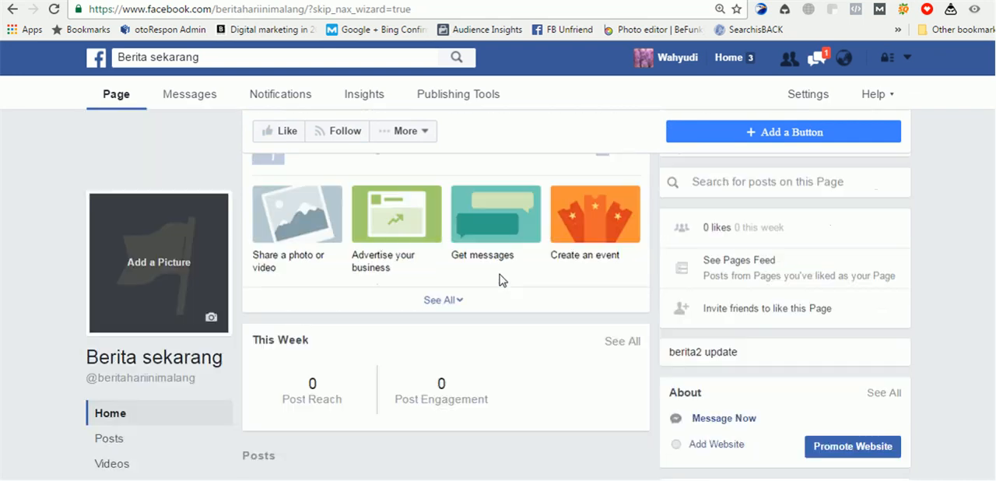
scroll(563, 342, down, 2)
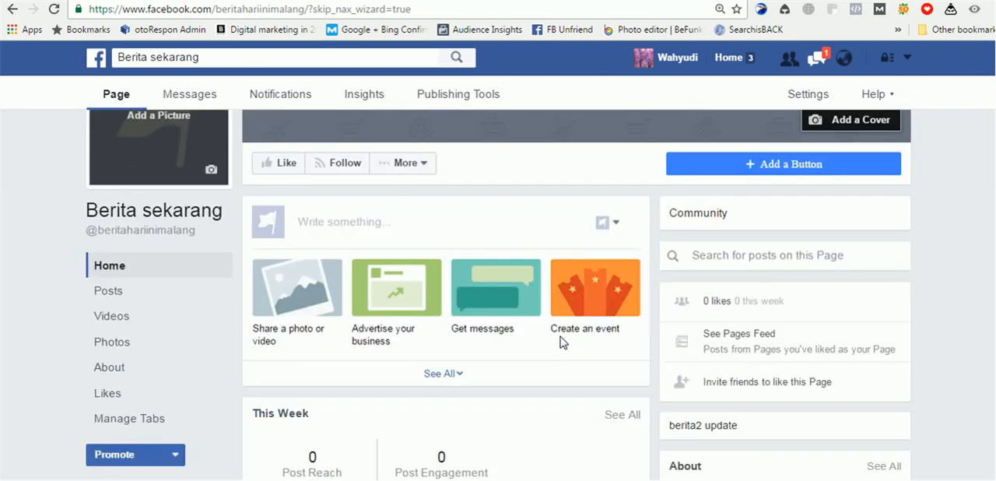
scroll(784, 224, up, 3)
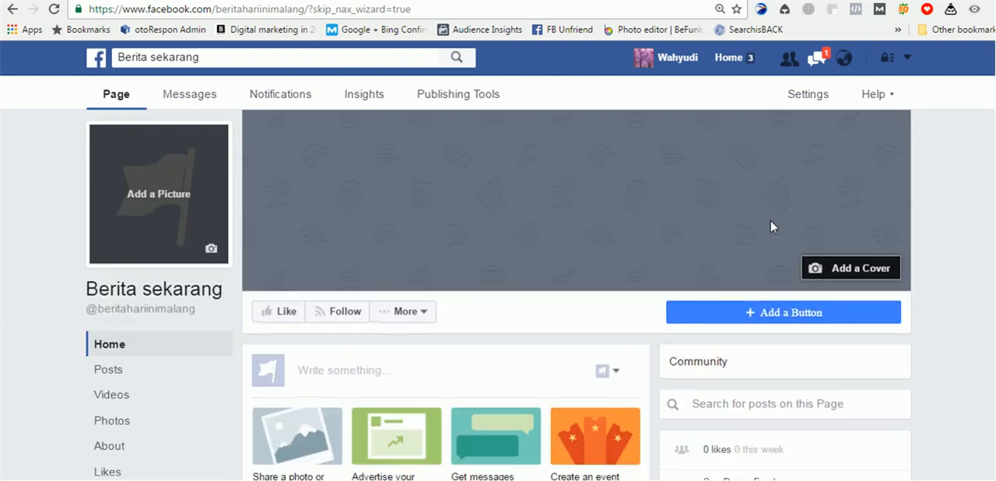
- Open the page settings and try disabling posts by other people under Visitor Posts, cancelling the change
click(802, 106)
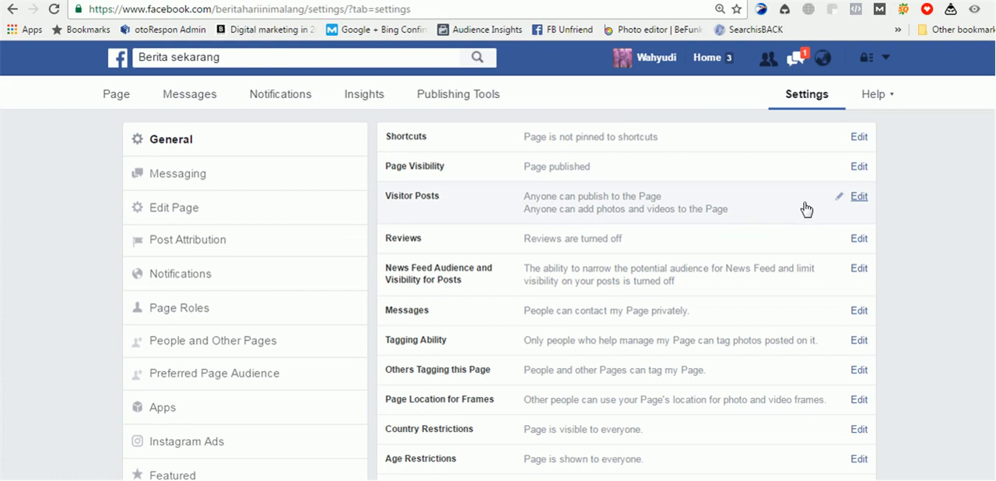
click(858, 198)
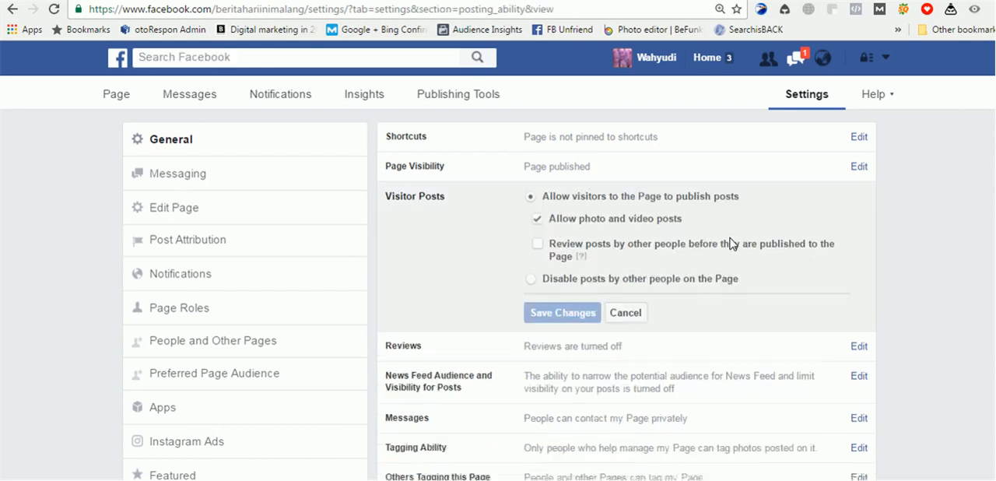
click(536, 278)
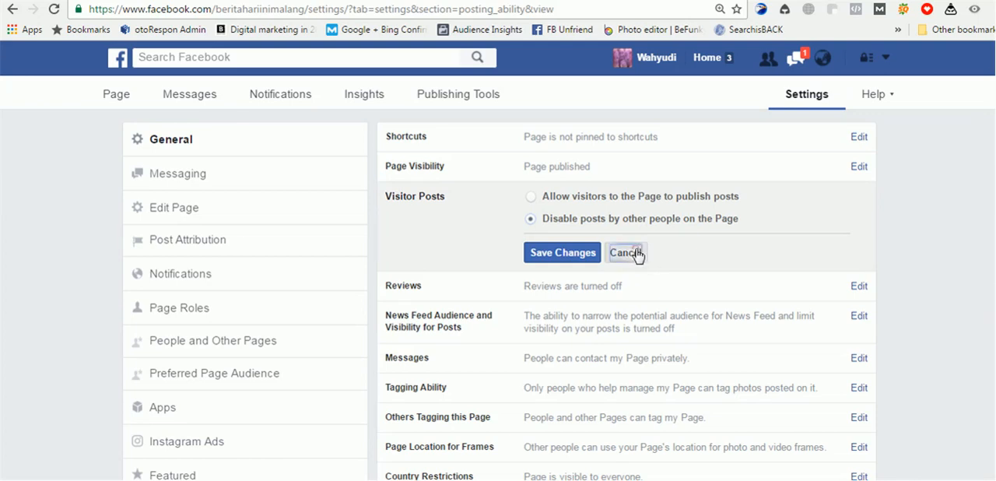
click(633, 253)
- Look through the remaining general settings, from tagging and restrictions to page moderation and comment ranking
scroll(695, 225, down, 2)
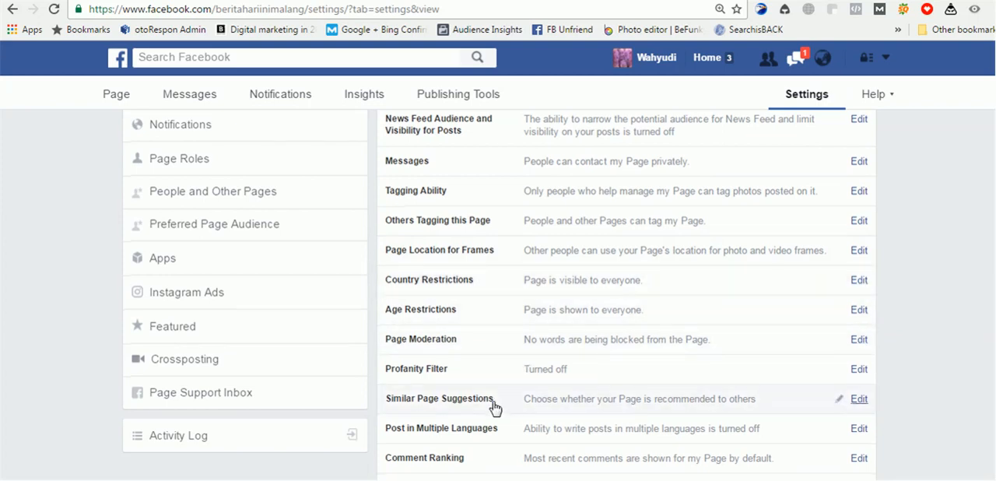
scroll(493, 406, down, 2)
scroll(467, 381, up, 3)
scroll(436, 366, up, 1)
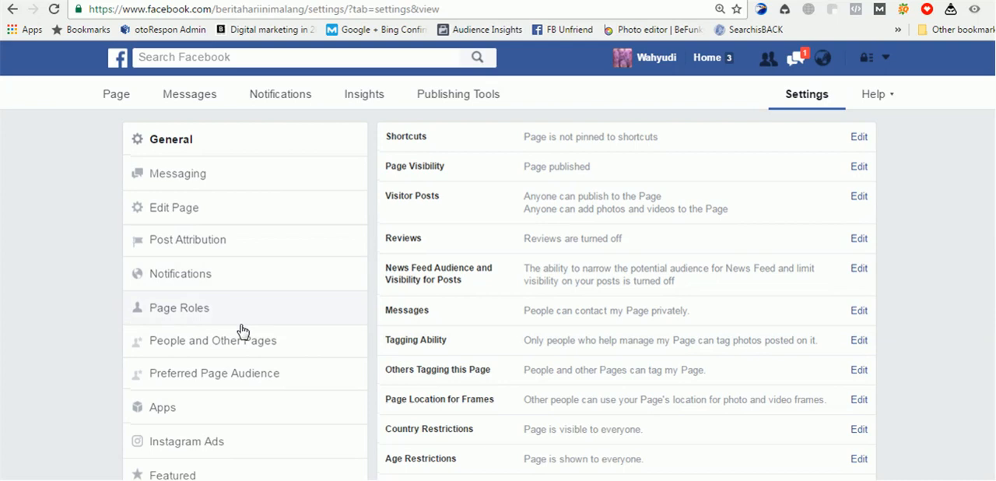
- Go to the page's messaging settings and turn on Instant Replies to anyone who messages the page
click(183, 173)
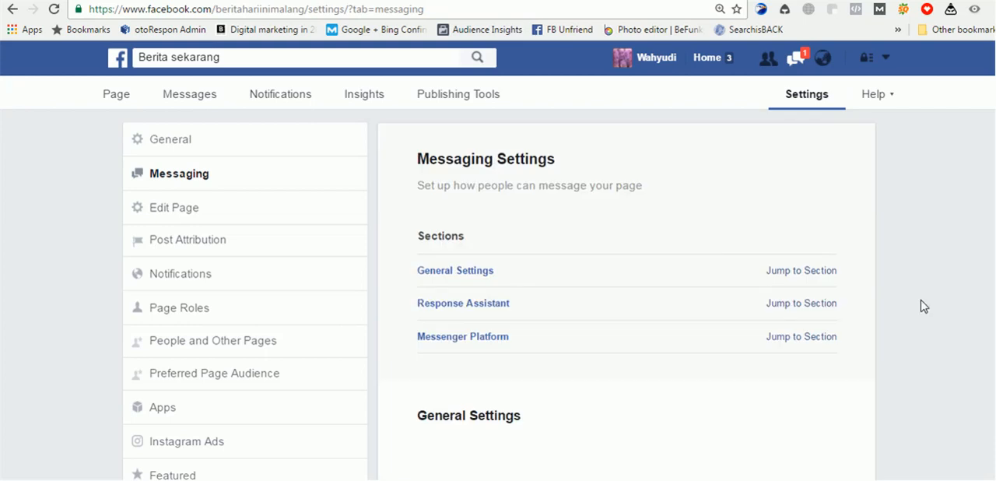
scroll(896, 294, down, 3)
scroll(896, 294, down, 2)
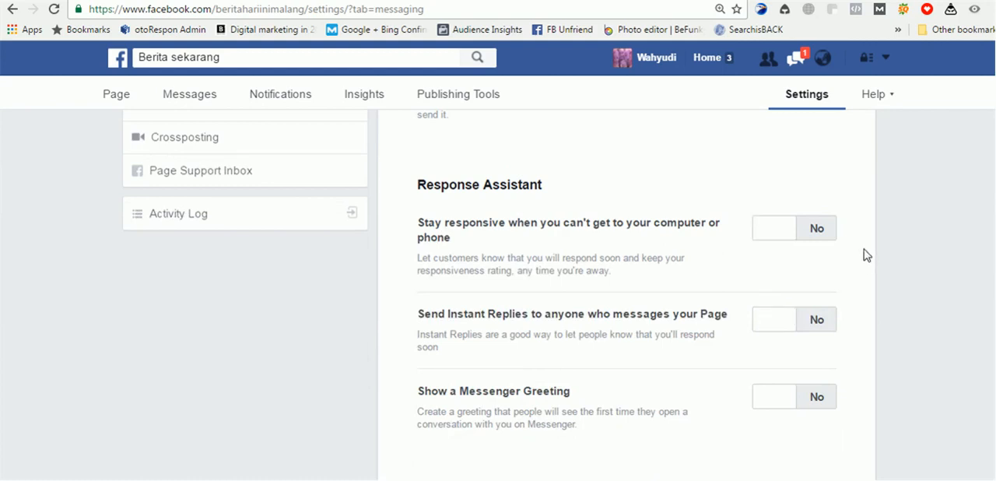
scroll(831, 308, down, 2)
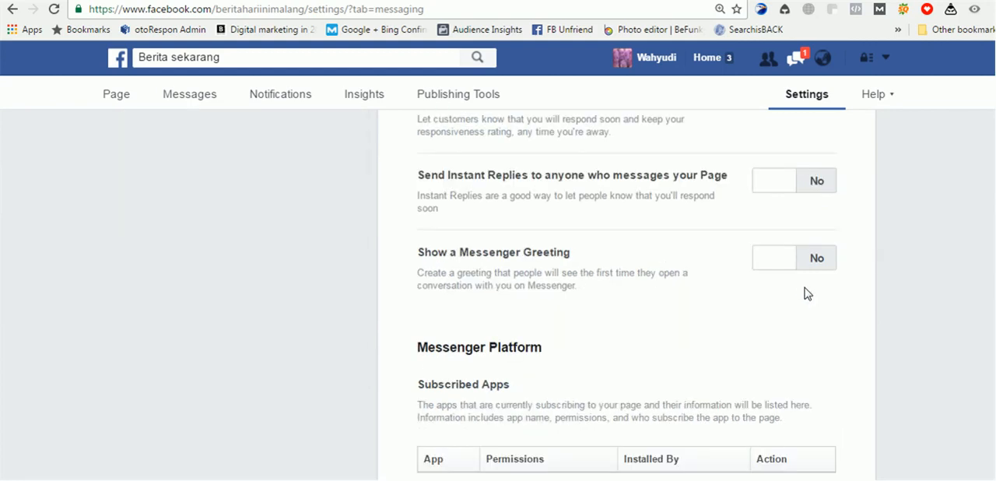
scroll(794, 288, up, 1)
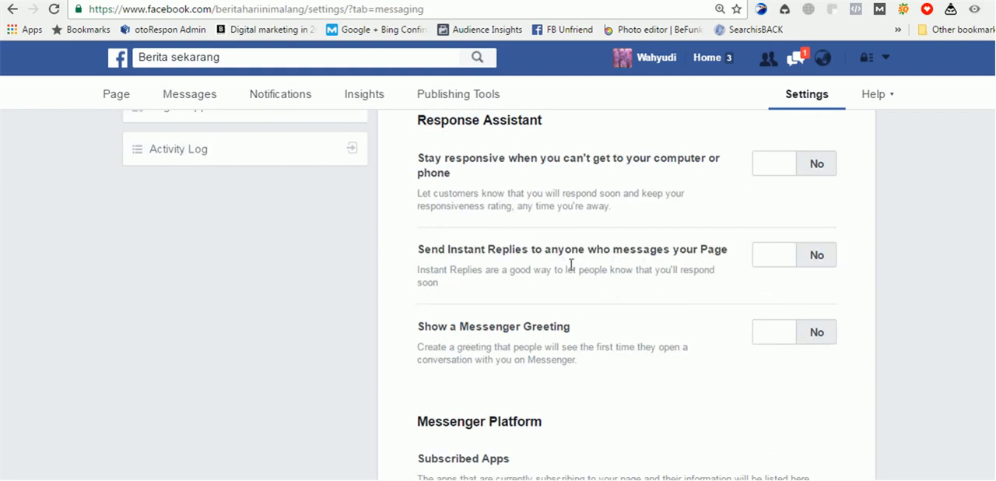
click(764, 261)
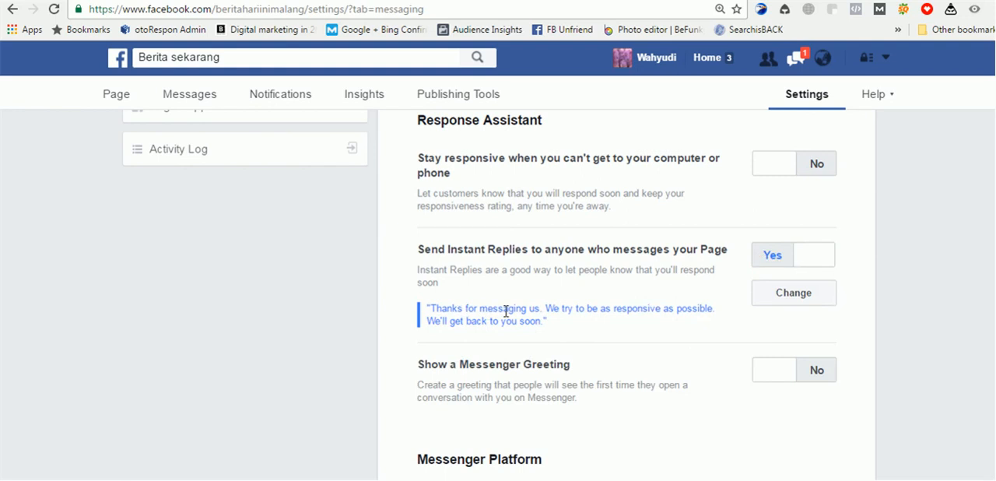
- Try replacing the Instant Reply message with "jghgjh" followed by the recipient's personalized name
click(791, 294)
scroll(739, 350, down, 4)
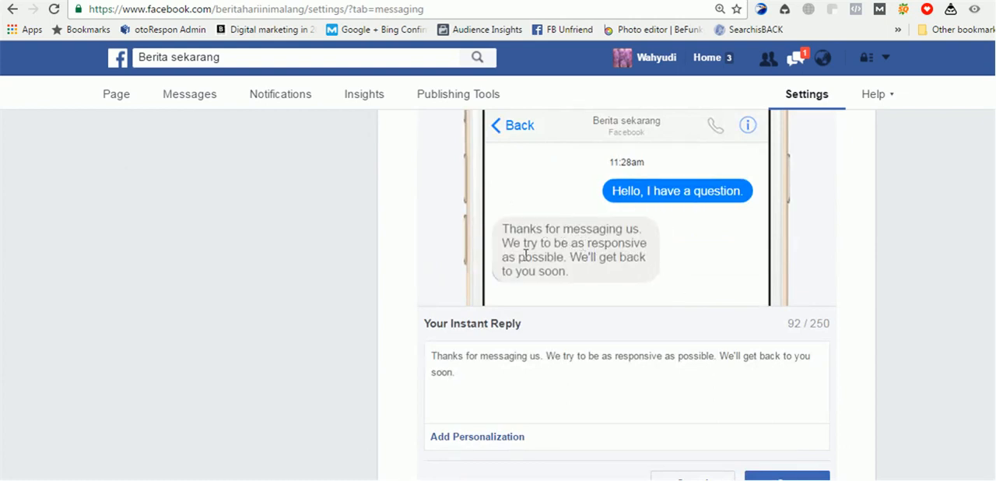
triple_click(509, 372)
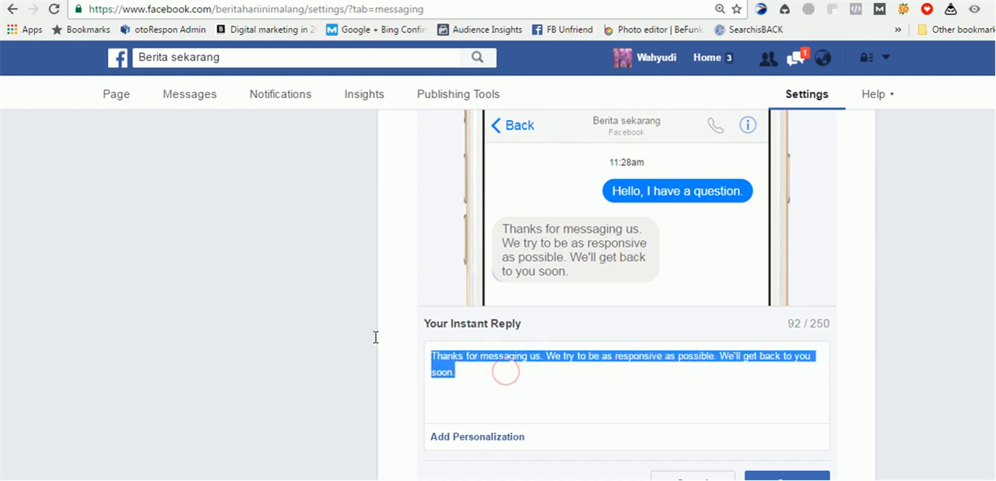
text(jghgjh)
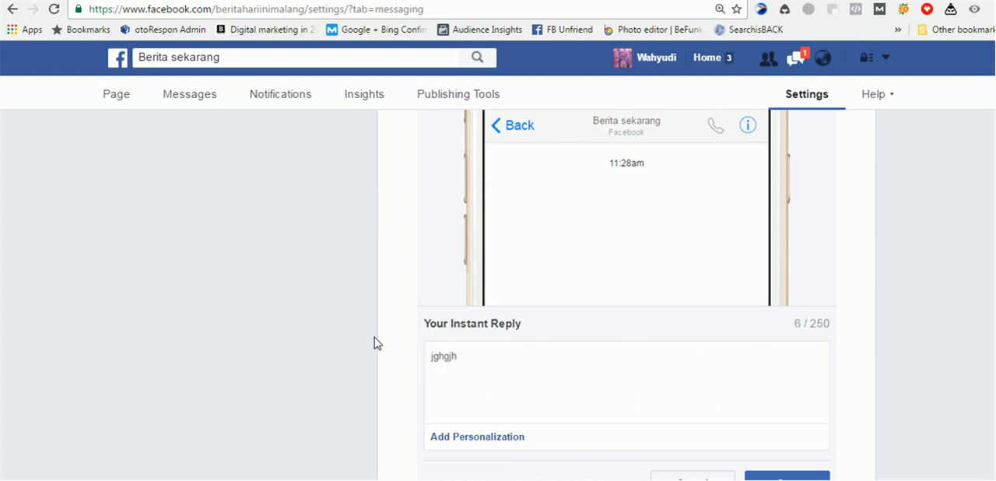
scroll(806, 252, down, 1)
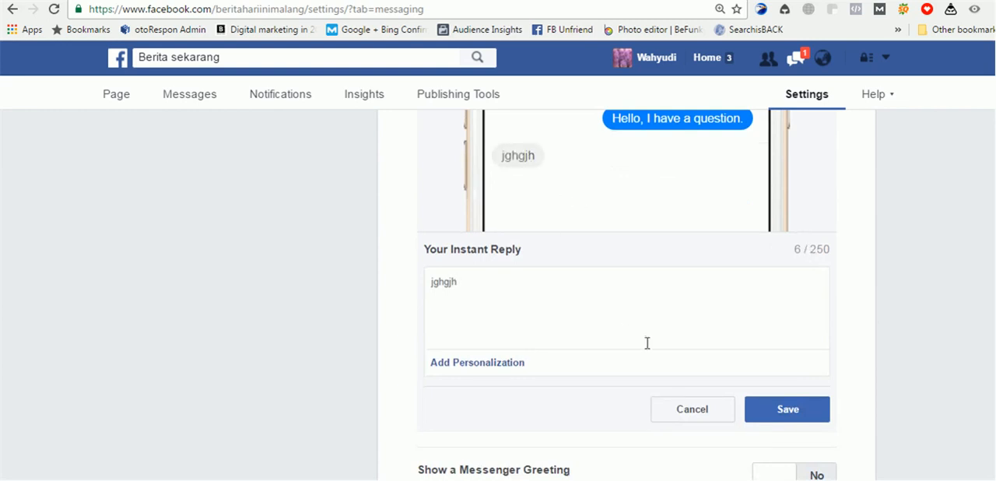
click(471, 363)
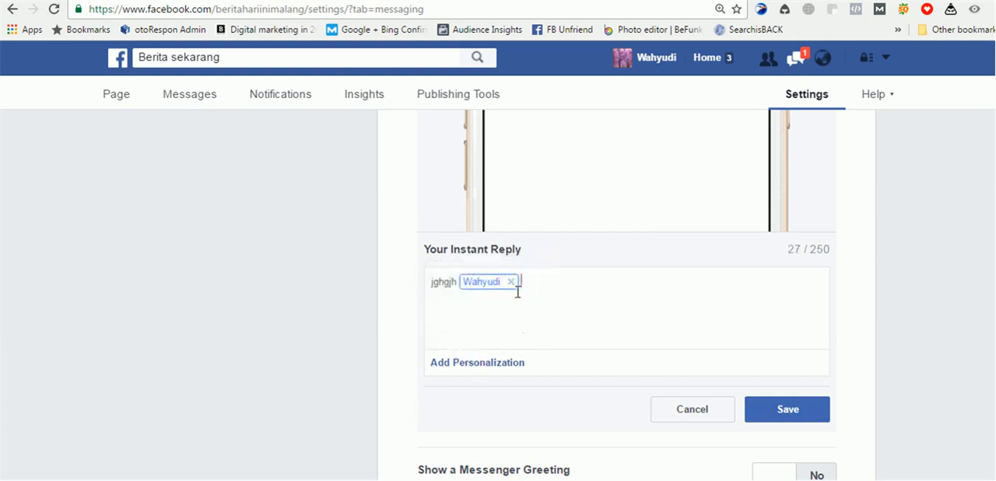
- Try changing the Instant Reply text before the personalized name to "hi", and discard the message edits
scroll(584, 302, up, 1)
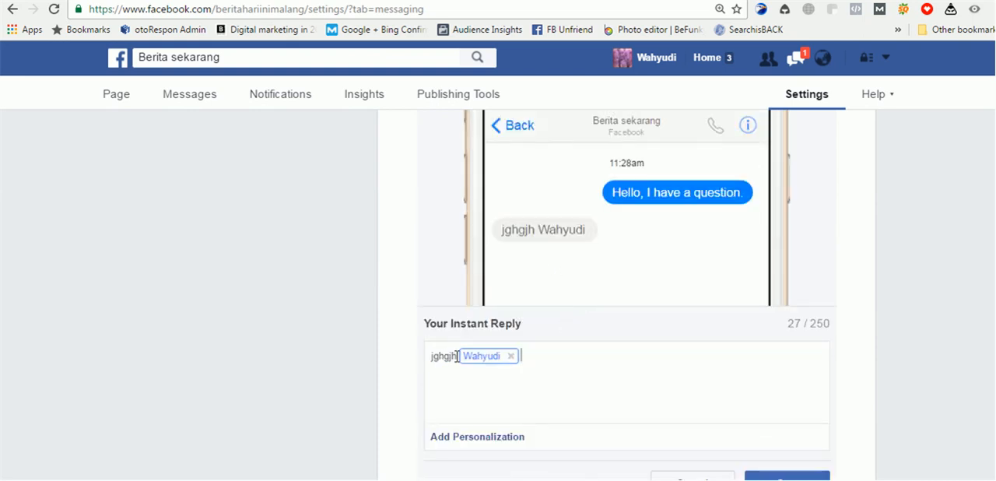
drag(456, 356, 412, 355)
text(hi)
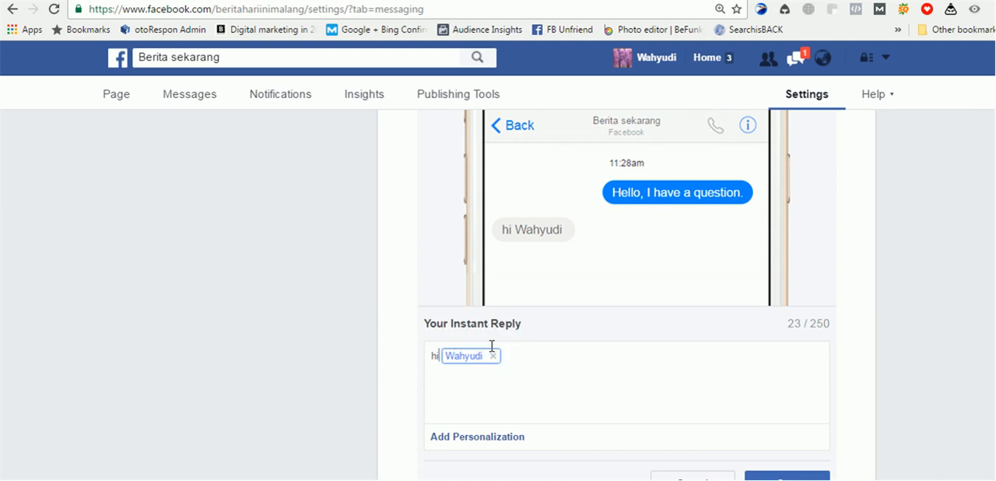
scroll(593, 294, down, 1)
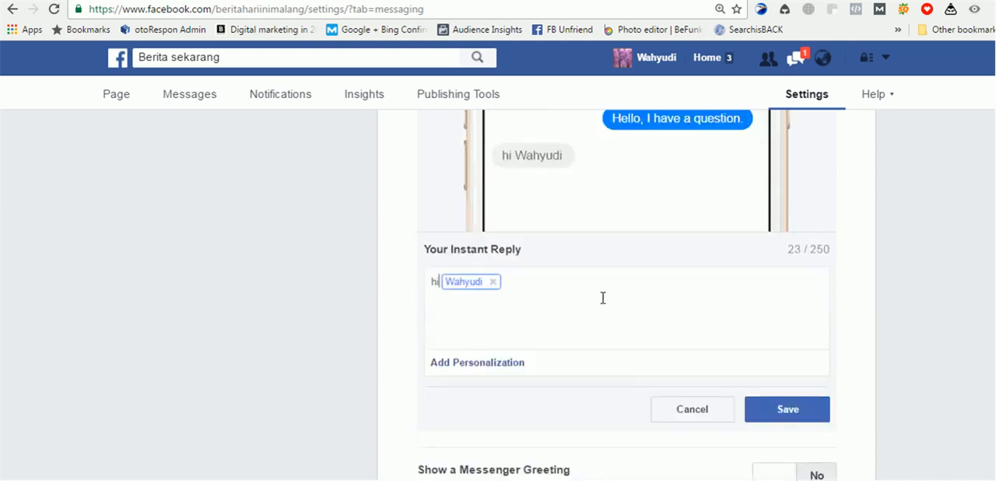
click(695, 411)
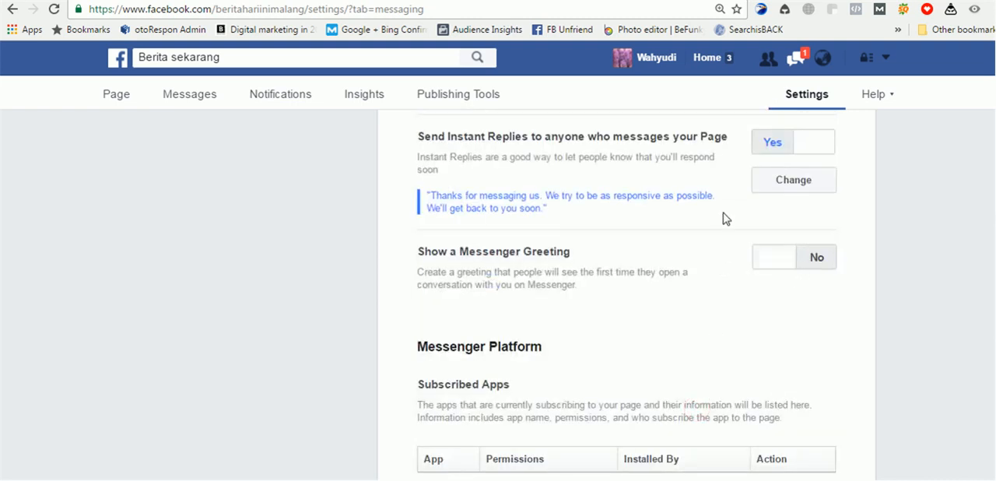
- Turn off Instant Replies to anyone who messages the page
scroll(723, 218, up, 1)
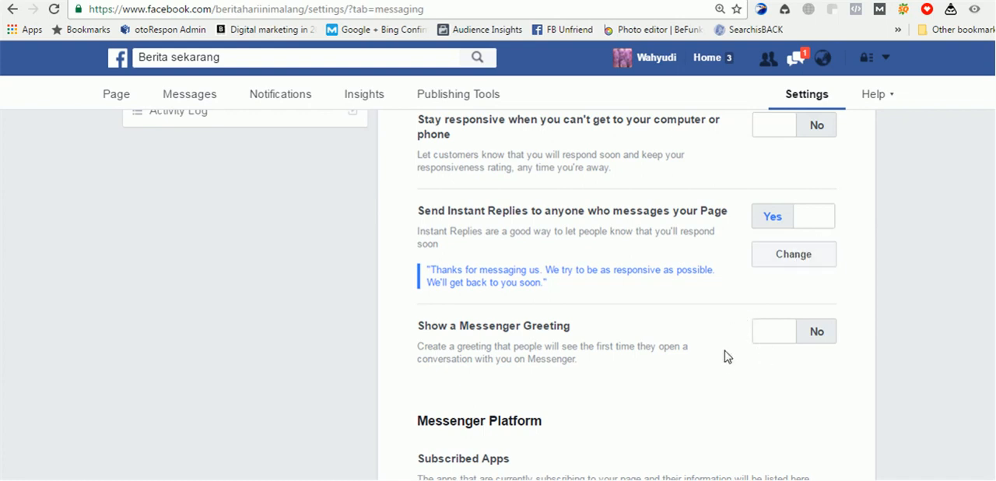
scroll(723, 356, down, 1)
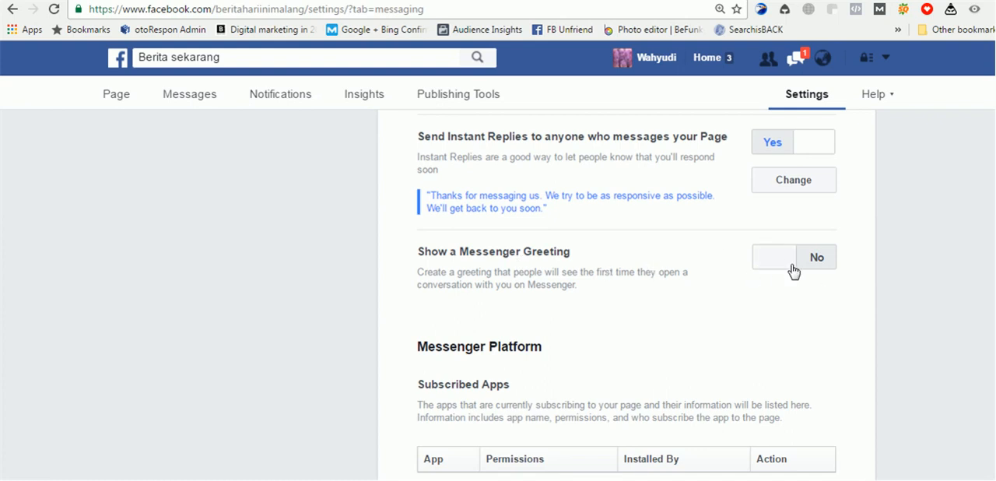
scroll(791, 274, up, 2)
click(818, 290)
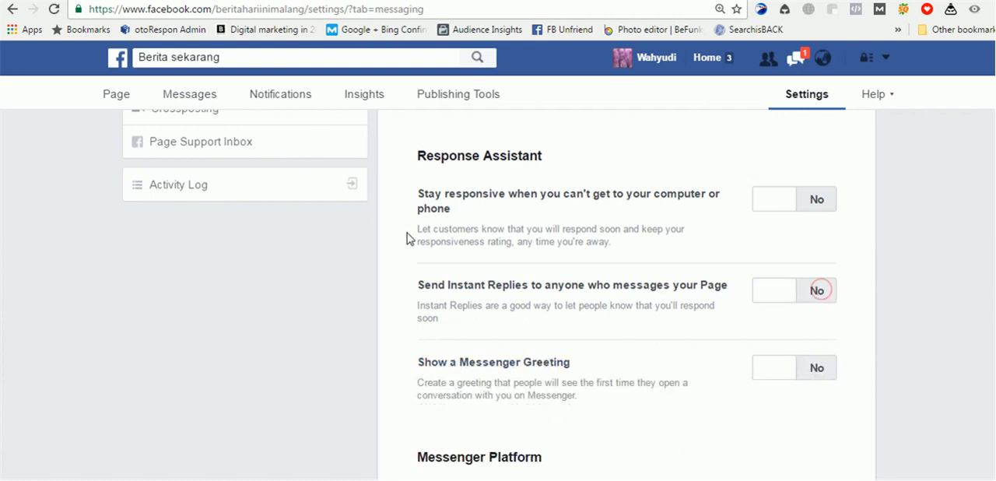
- Open the page's Insights and view the overview and the Posts statistics
scroll(389, 229, up, 4)
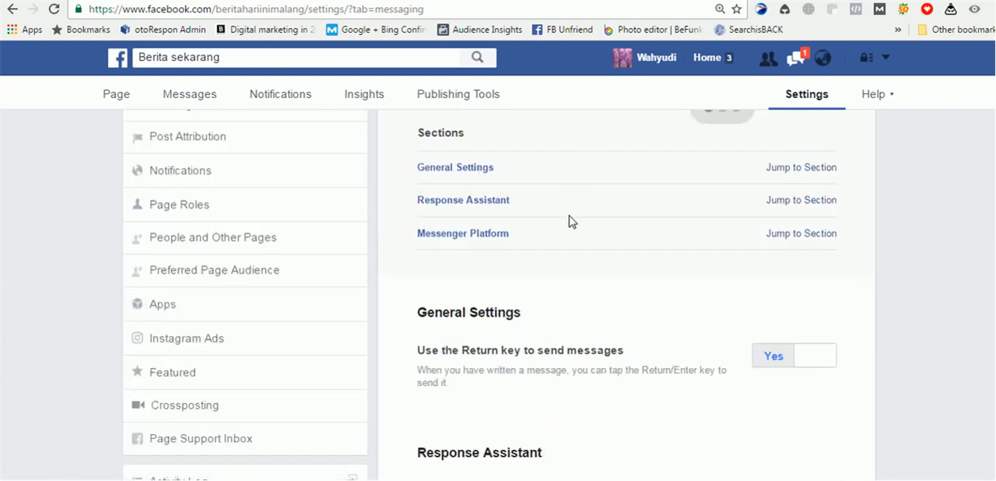
scroll(527, 203, up, 2)
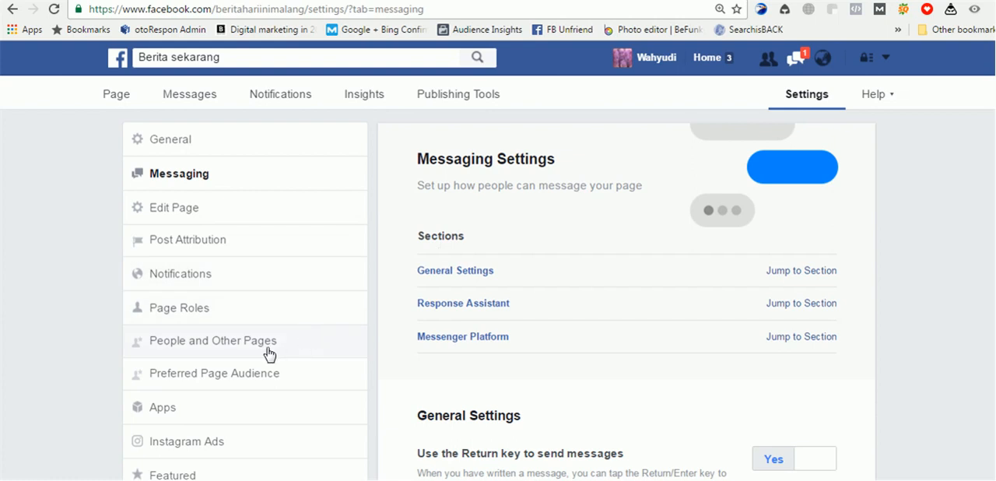
click(360, 98)
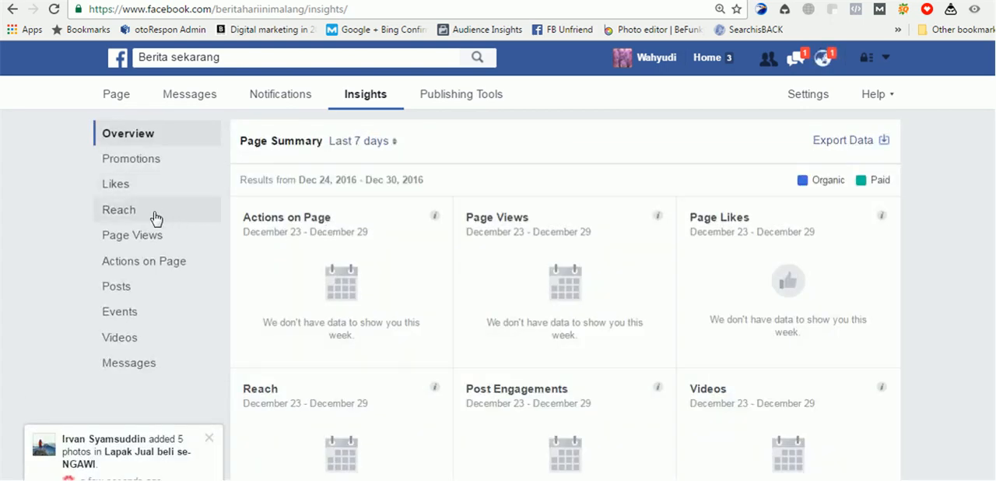
click(166, 275)
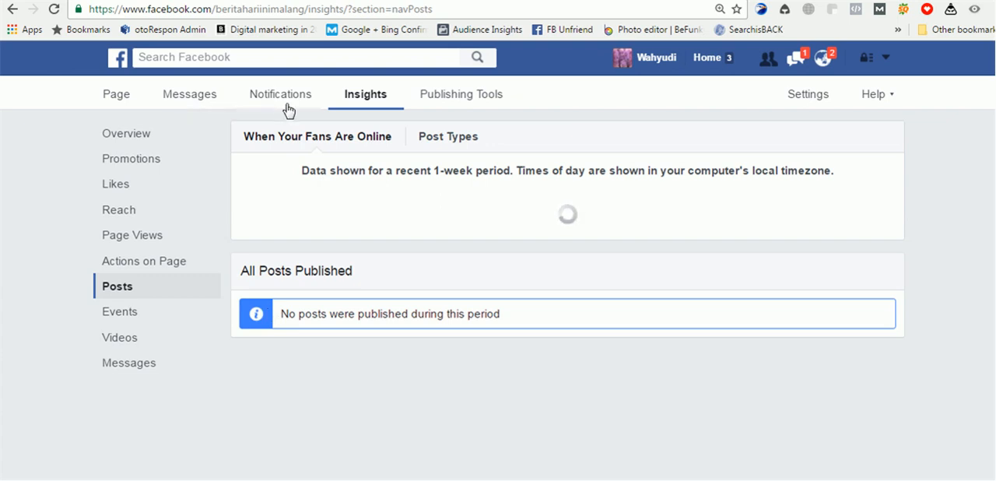
- Return to the page itself and look over its cover area, posting shortcuts, weekly statistics, About section and page tips
click(127, 96)
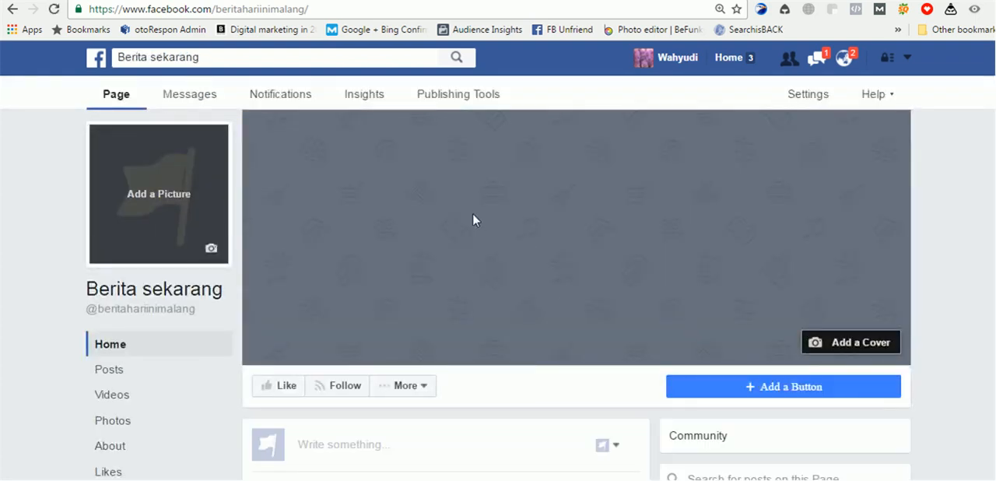
scroll(473, 218, down, 3)
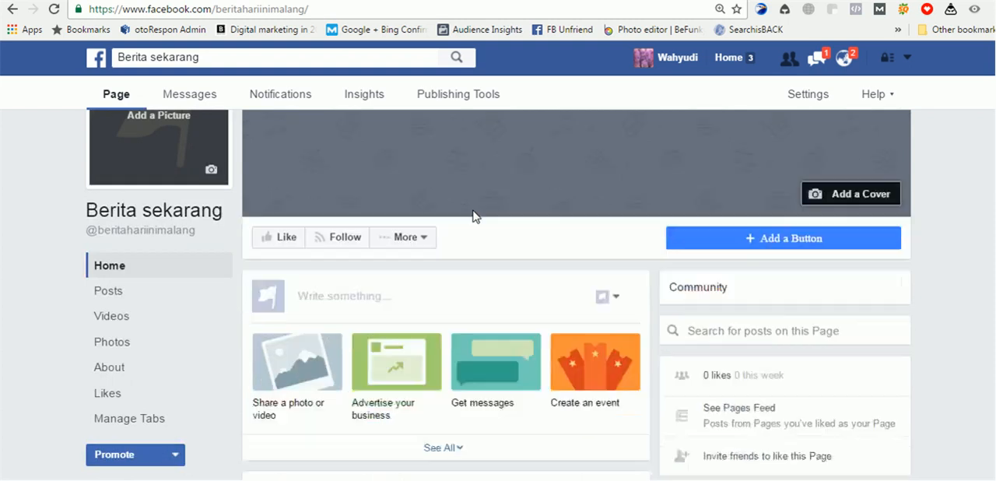
scroll(475, 215, up, 3)
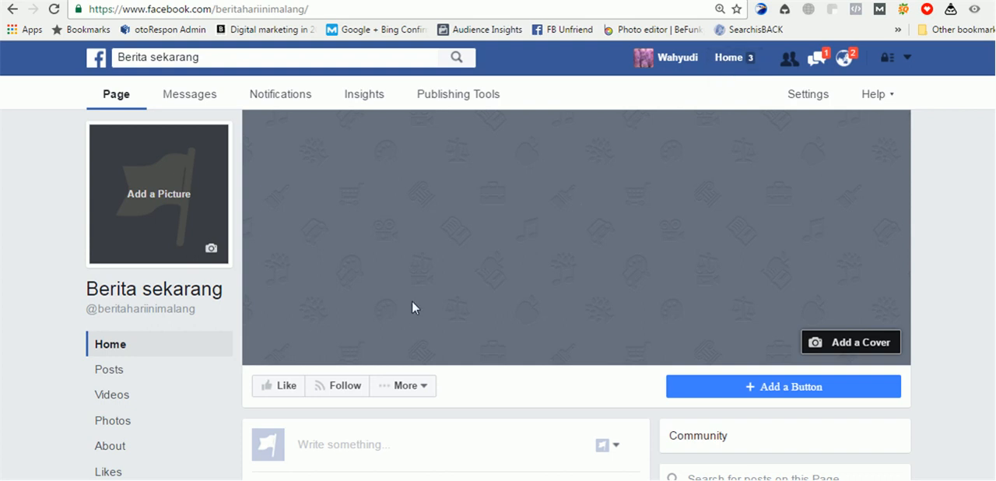
scroll(411, 308, down, 5)
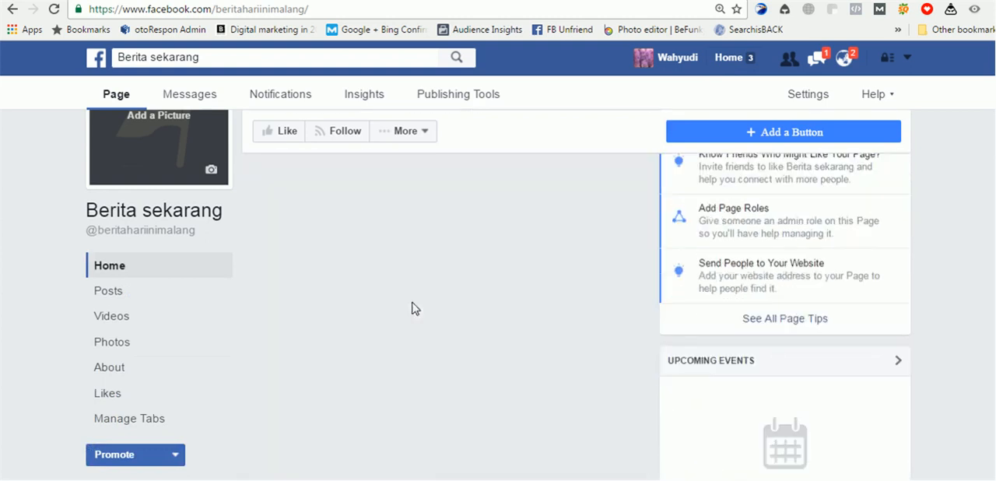
scroll(413, 308, up, 1)
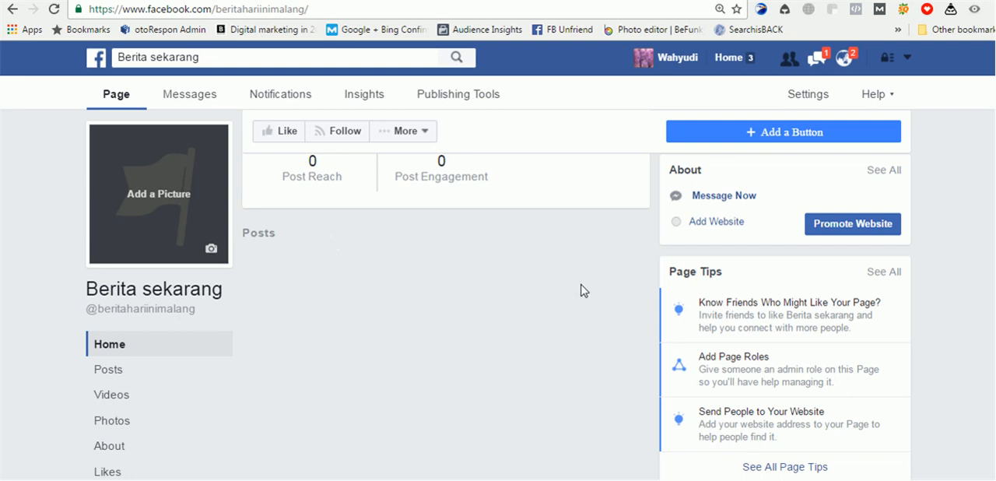
scroll(501, 314, up, 1)
scroll(502, 314, up, 5)
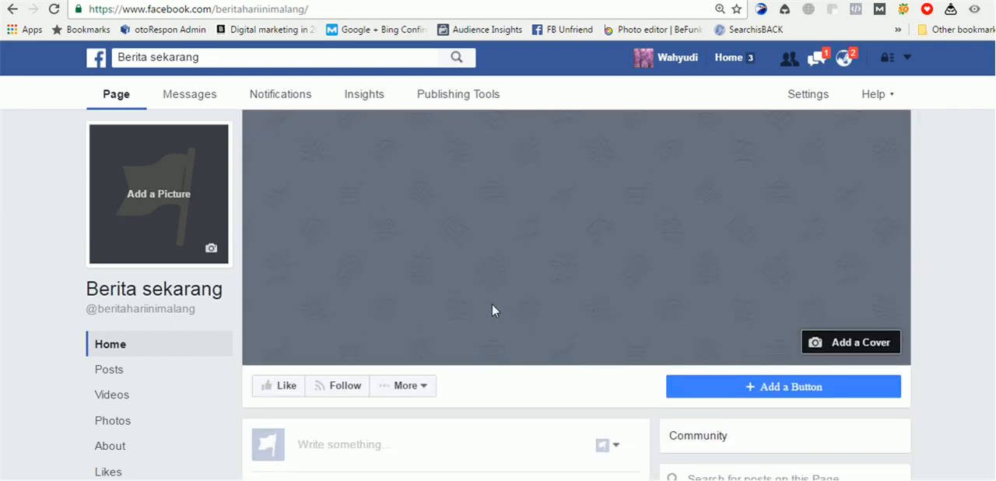
scroll(492, 303, down, 3)
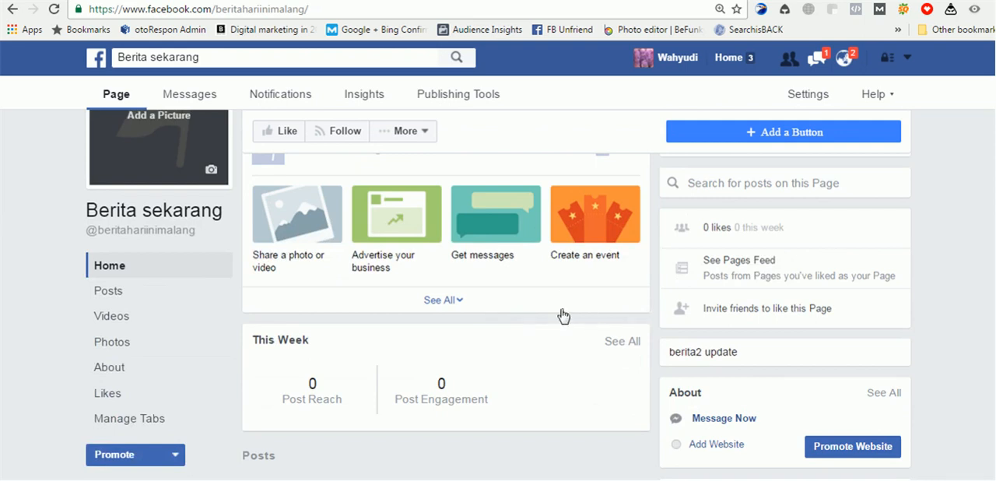
scroll(564, 316, up, 3)
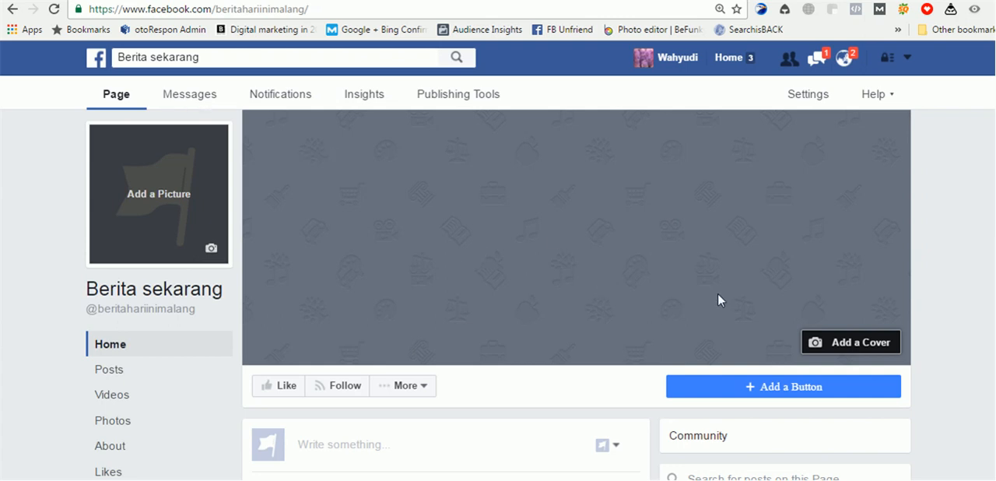
scroll(902, 466, down, 1)
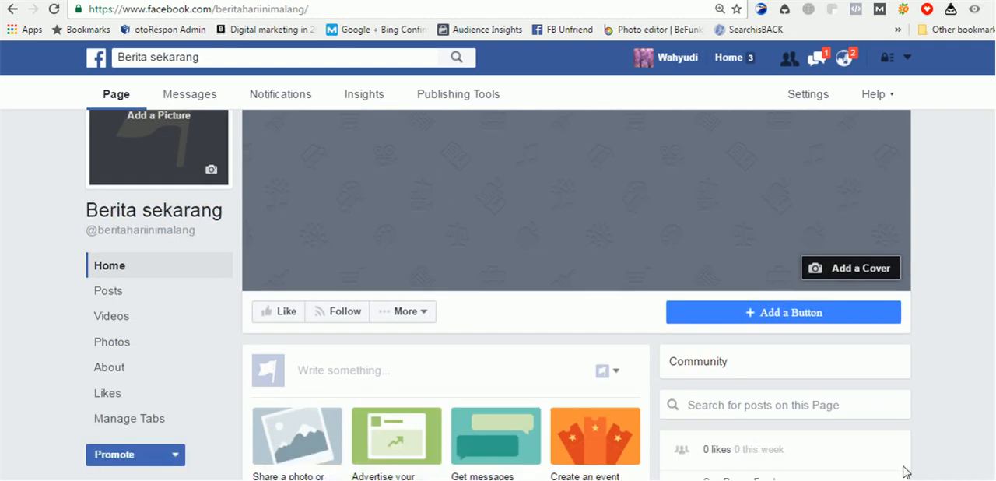
click(905, 476)
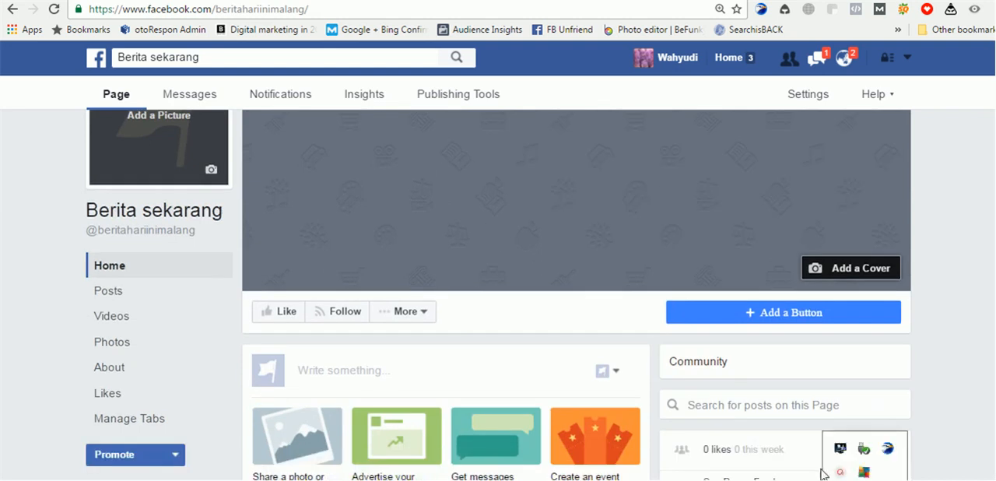